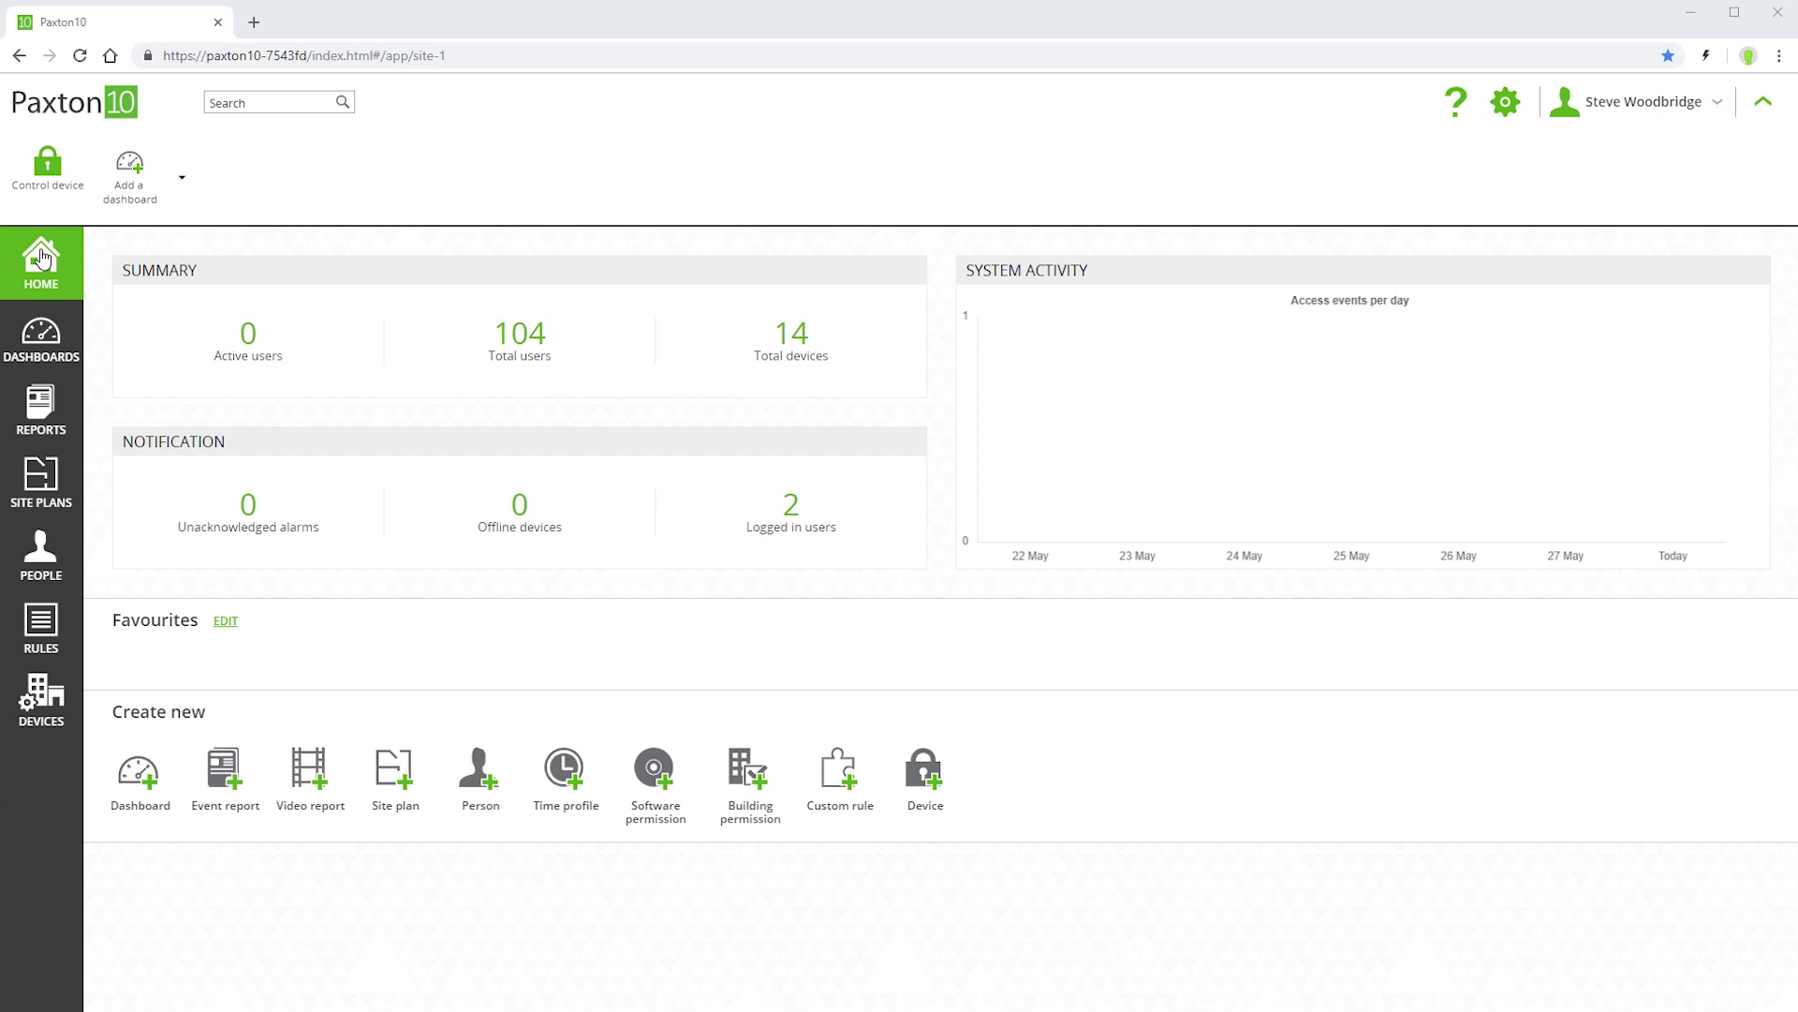
Review the people and software element access of the System Engineer, Supervisor, Credential Administrator, Read Only and Events Only software permissions.
left_click(40, 630)
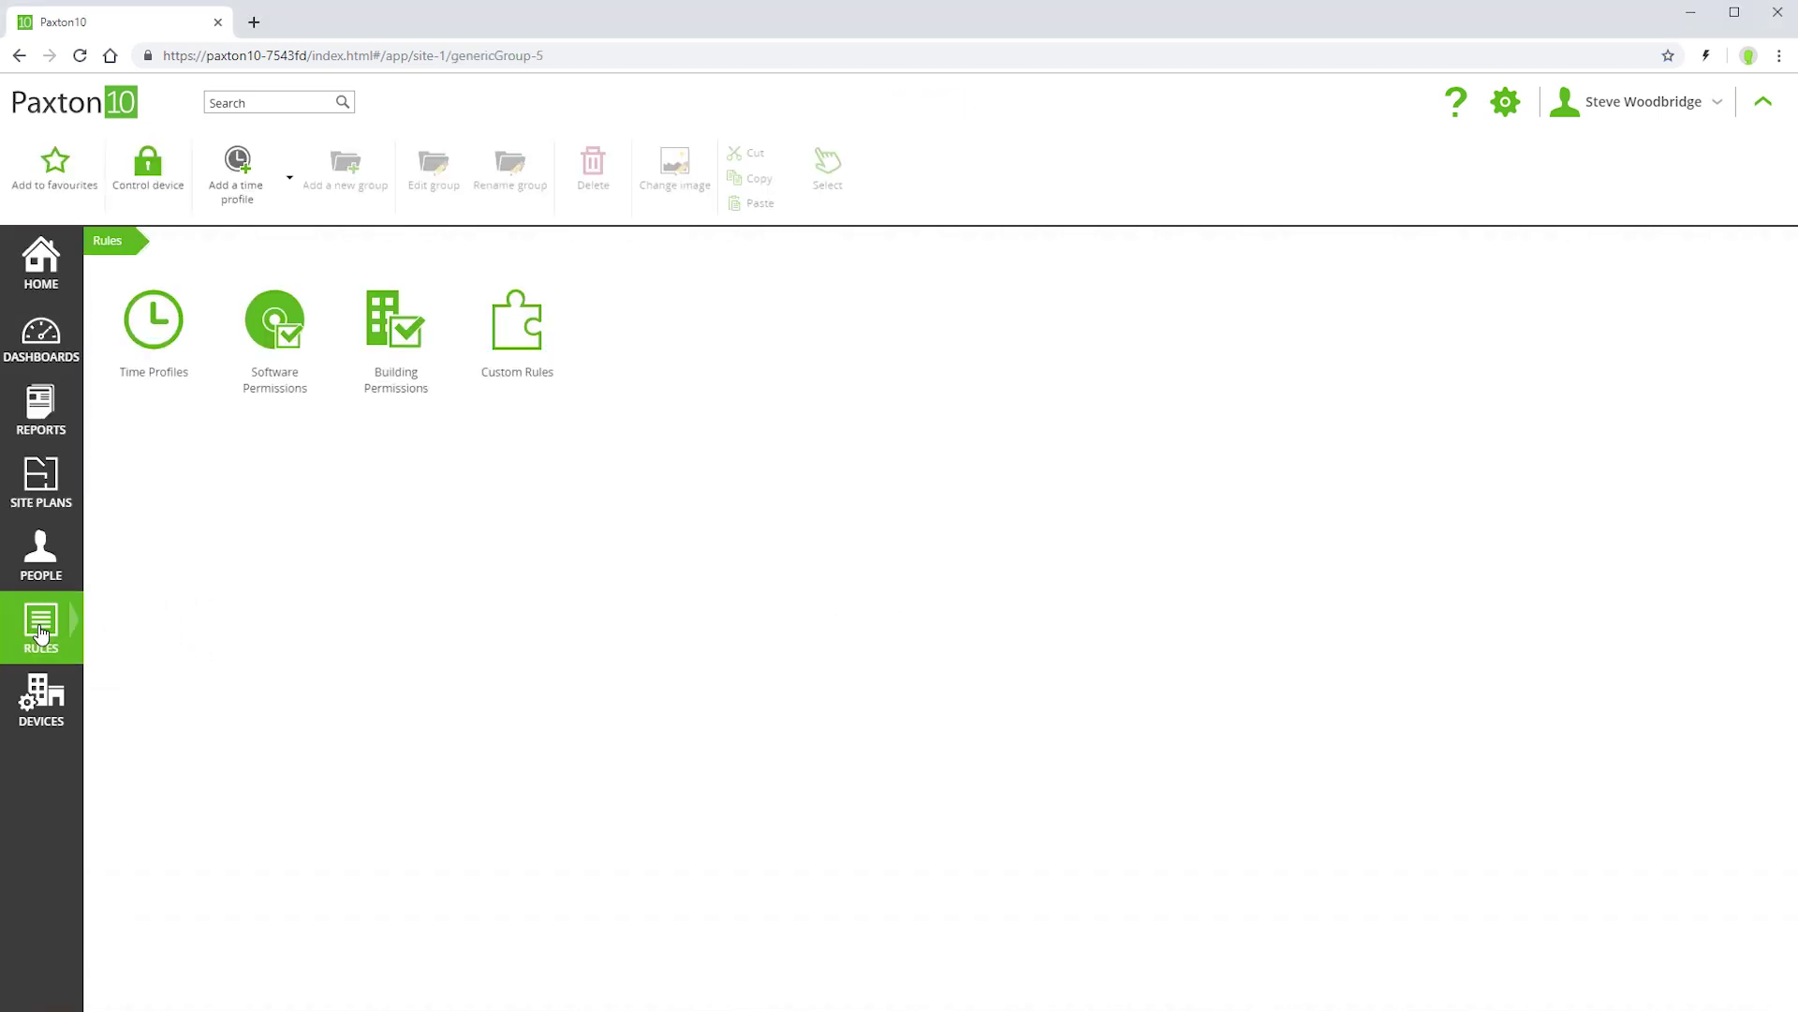
left_click(274, 337)
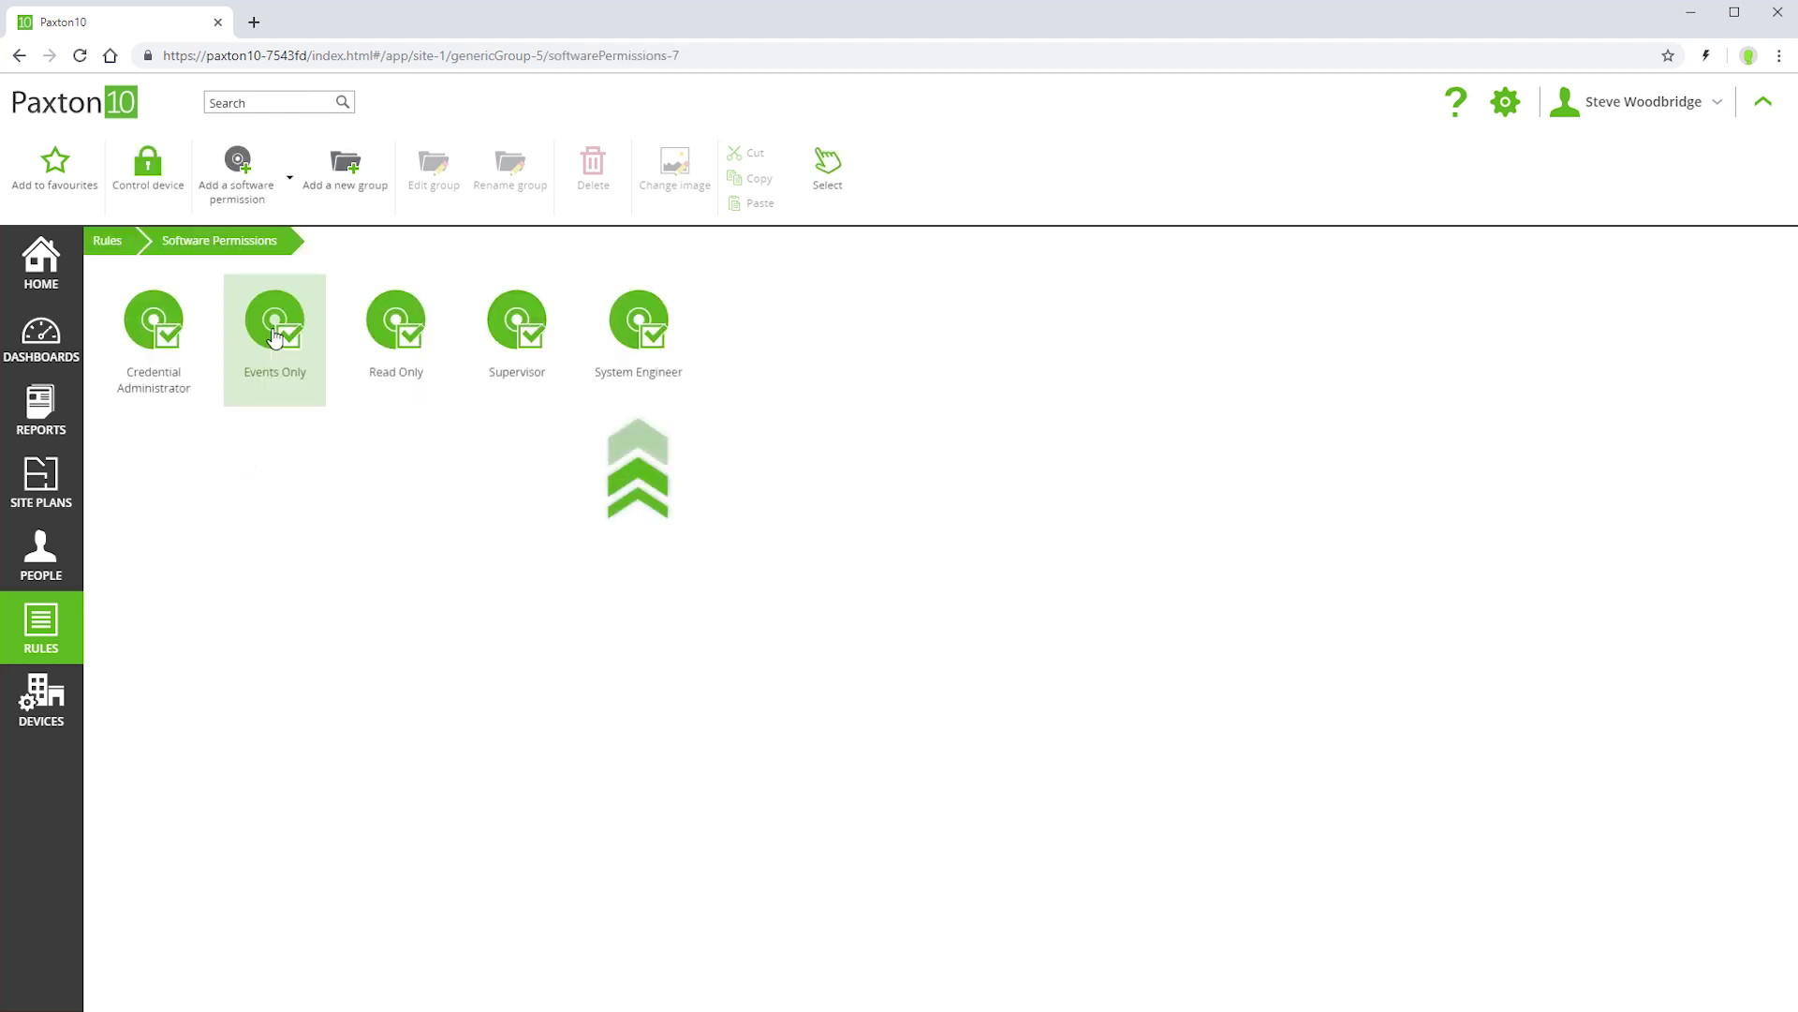
left_click(646, 337)
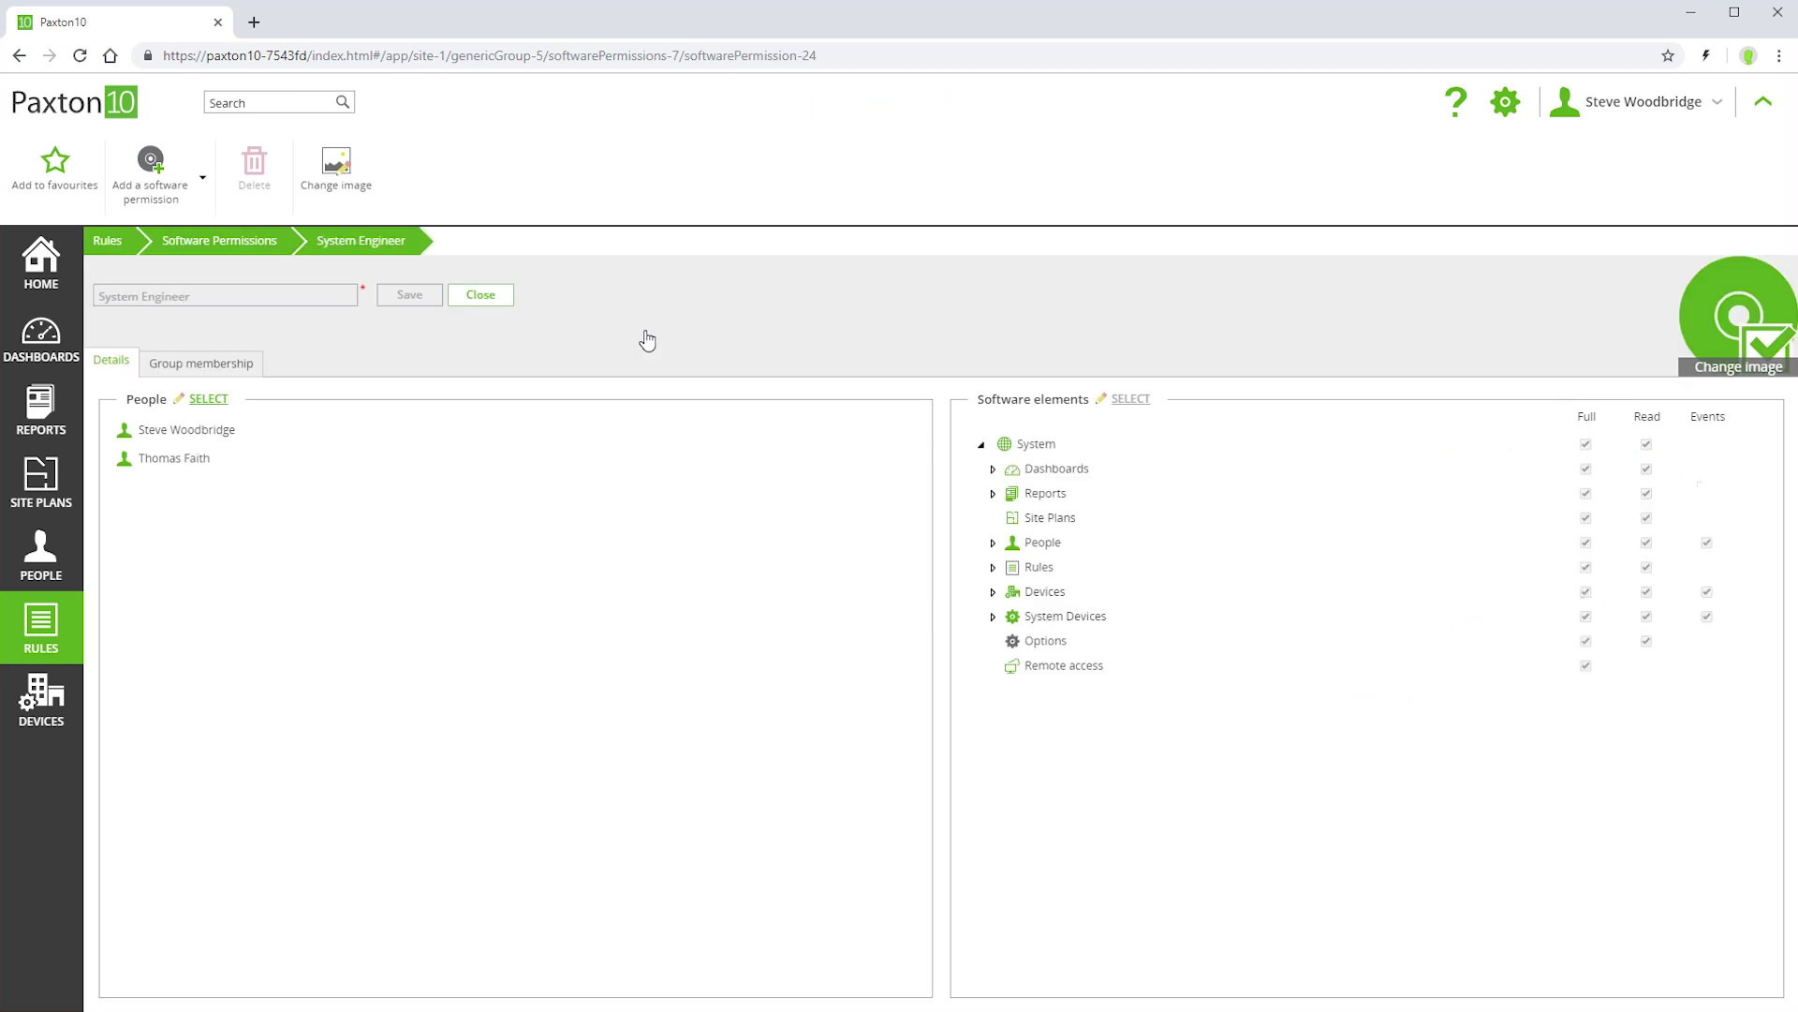
left_click(223, 241)
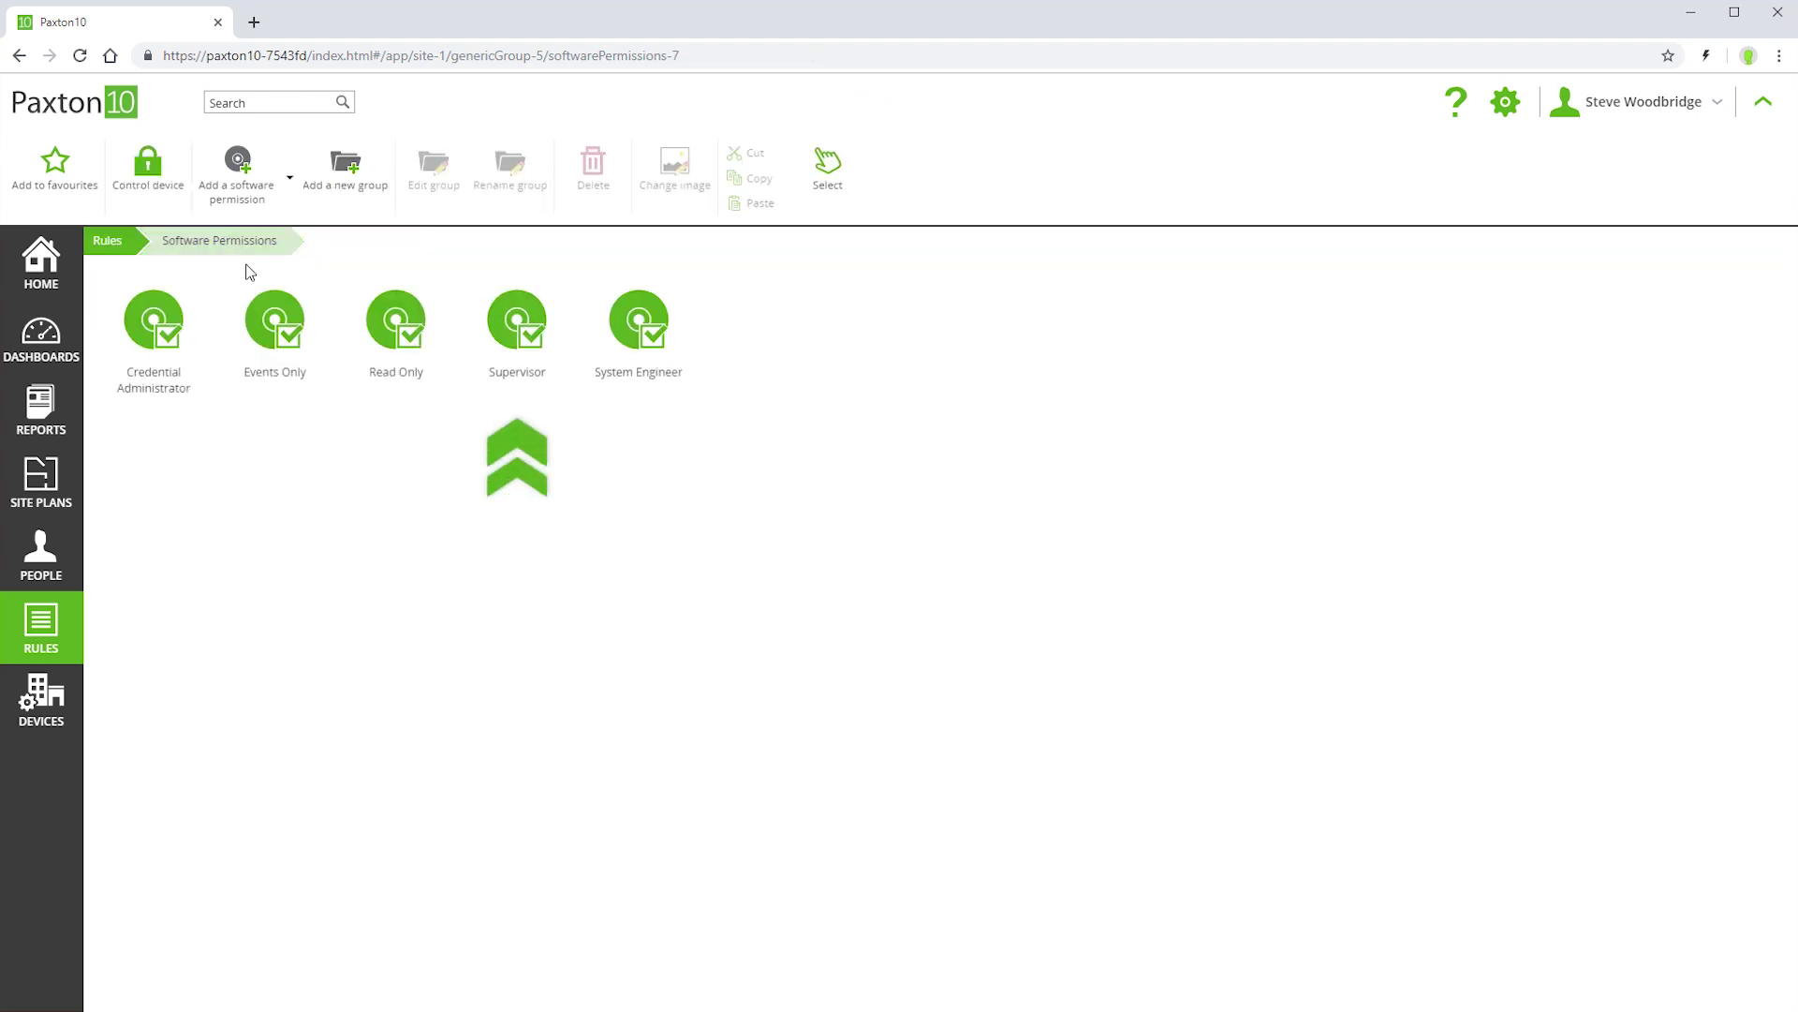
left_click(534, 353)
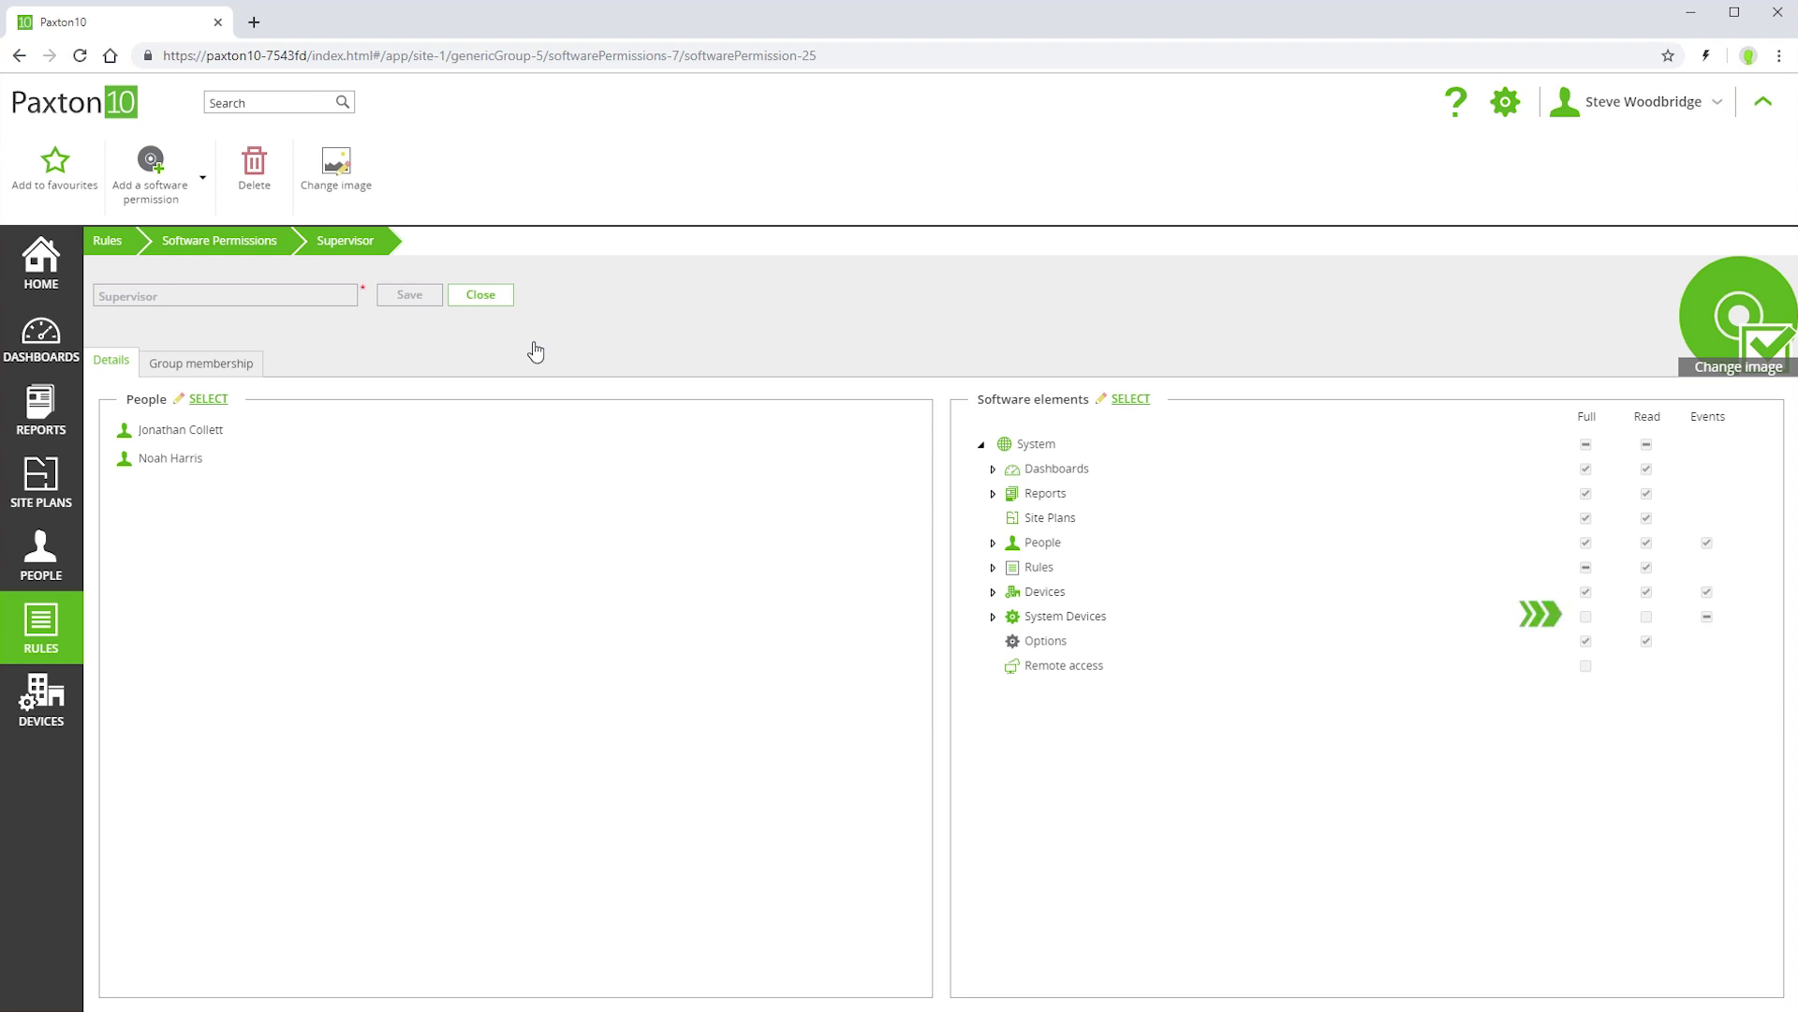
left_click(234, 244)
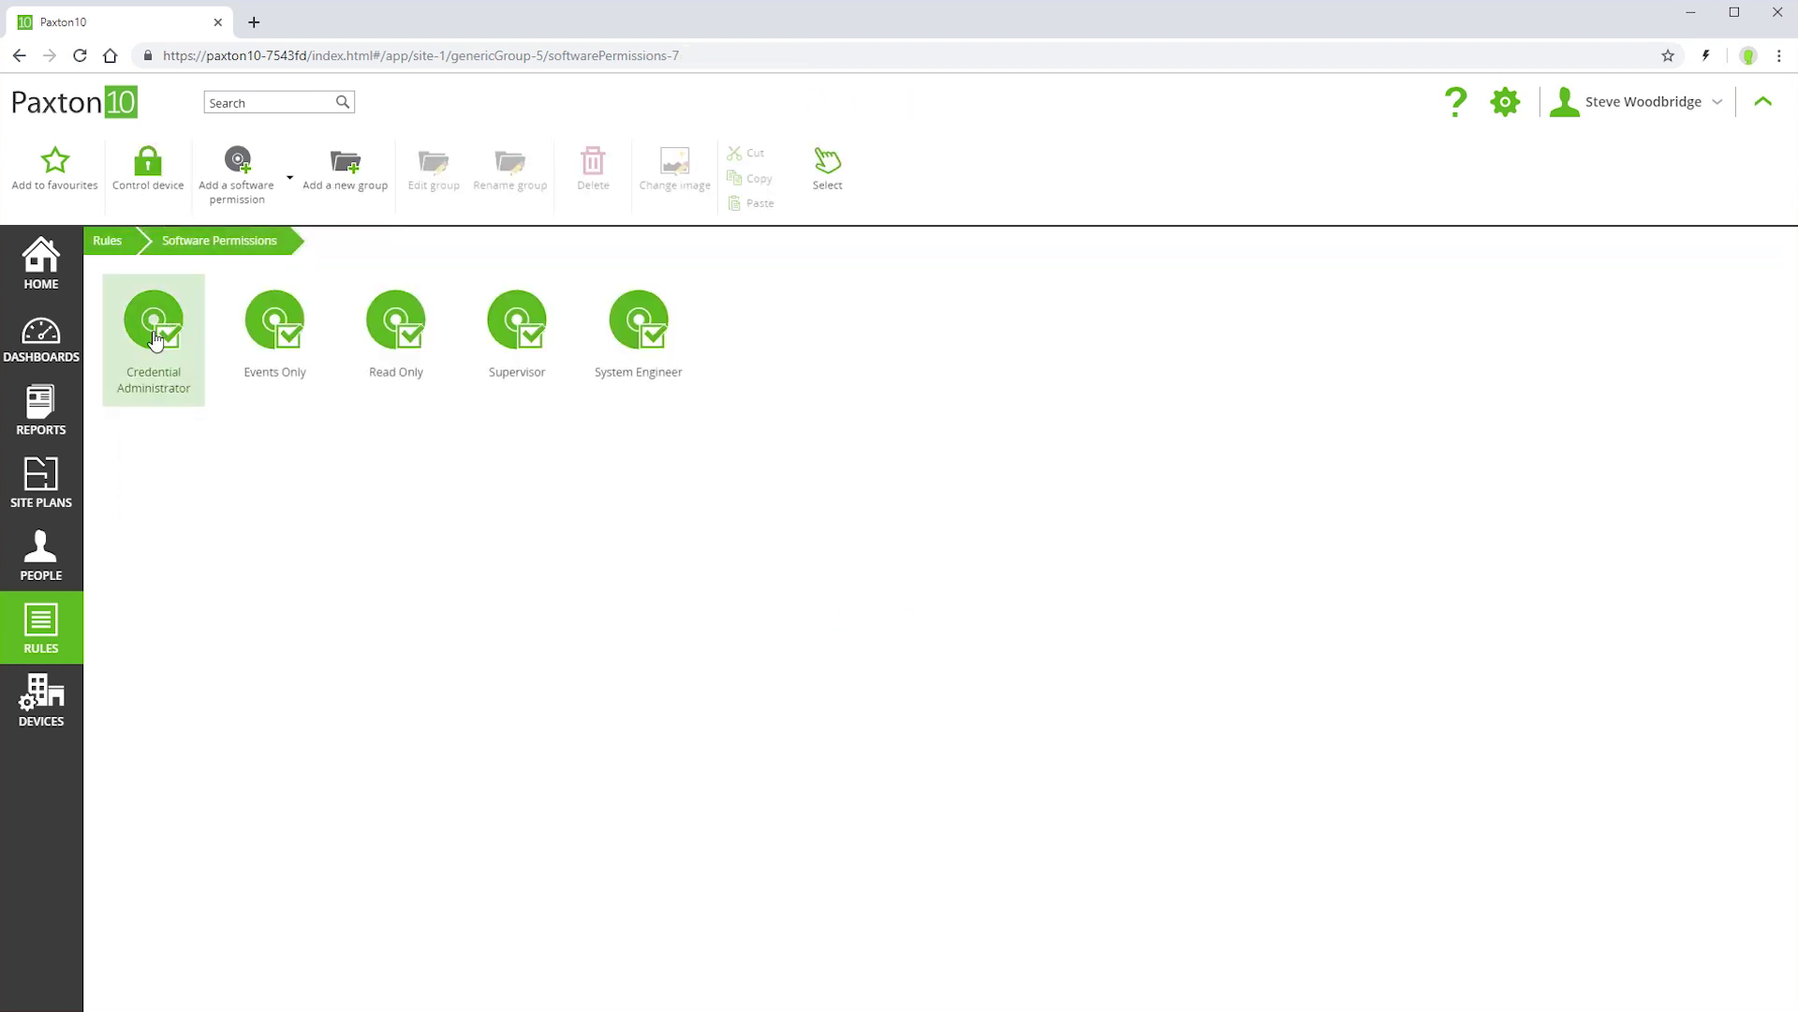
left_click(155, 332)
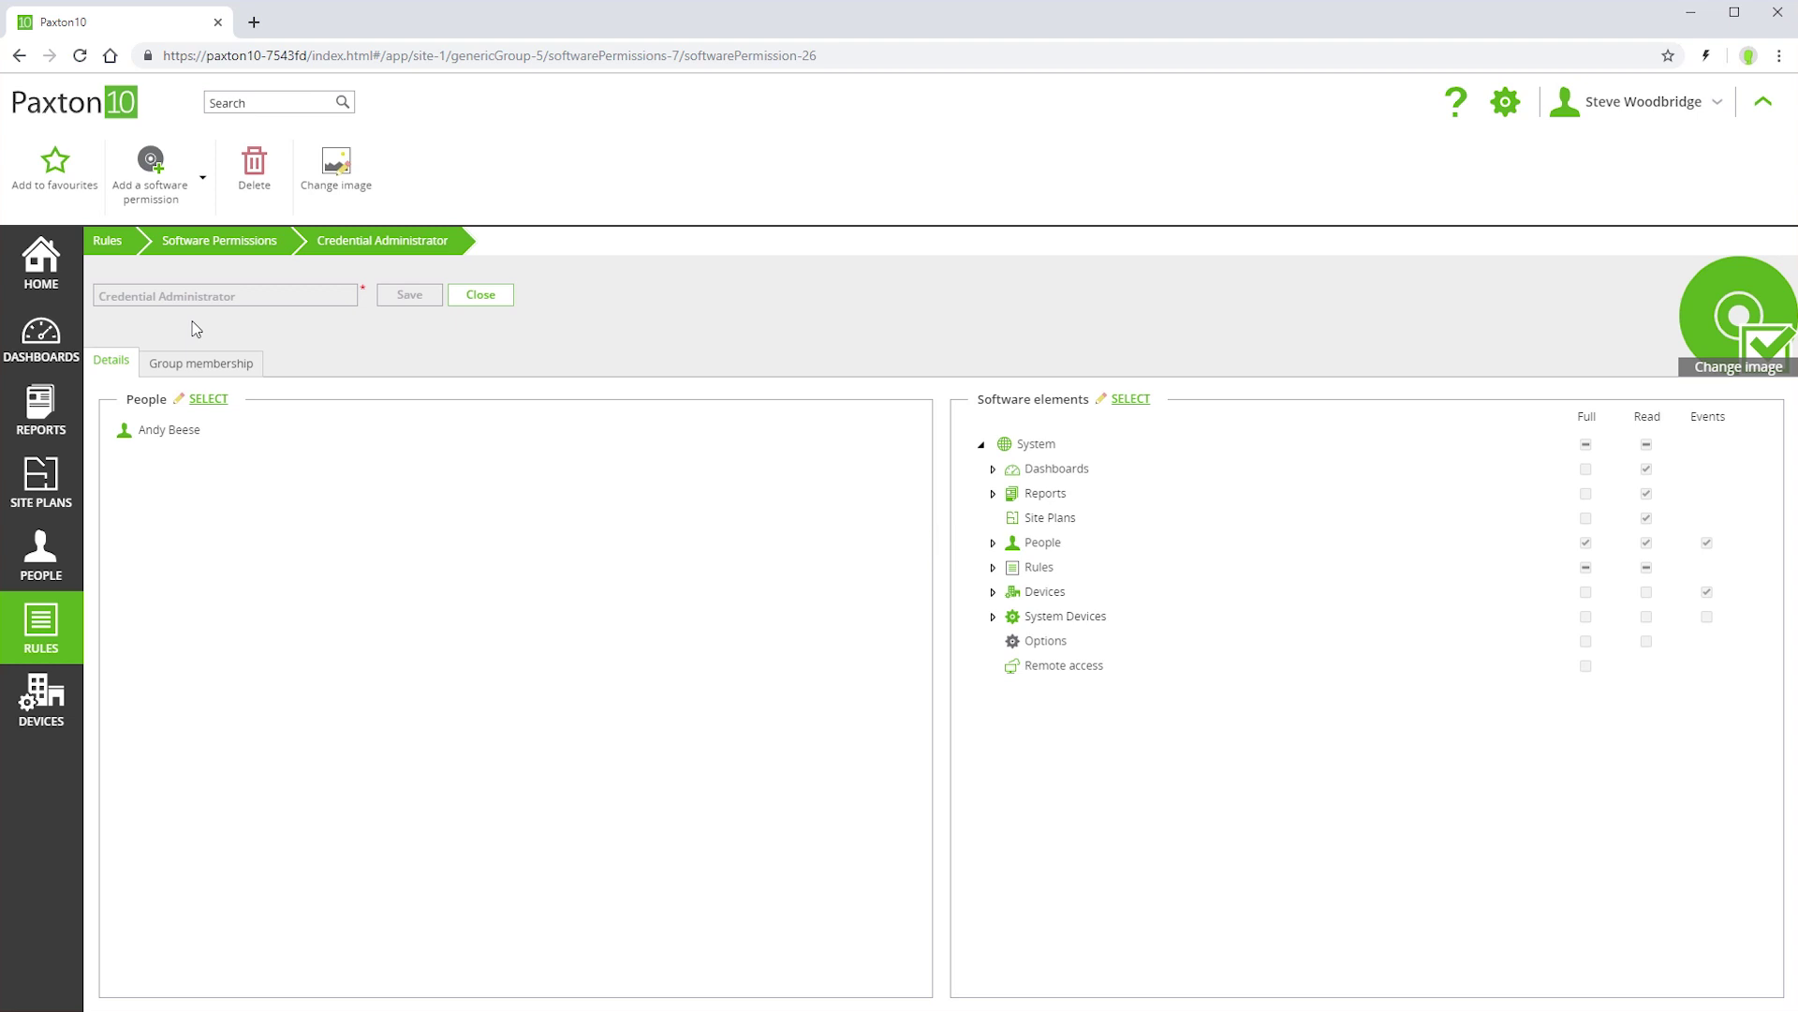
left_click(233, 241)
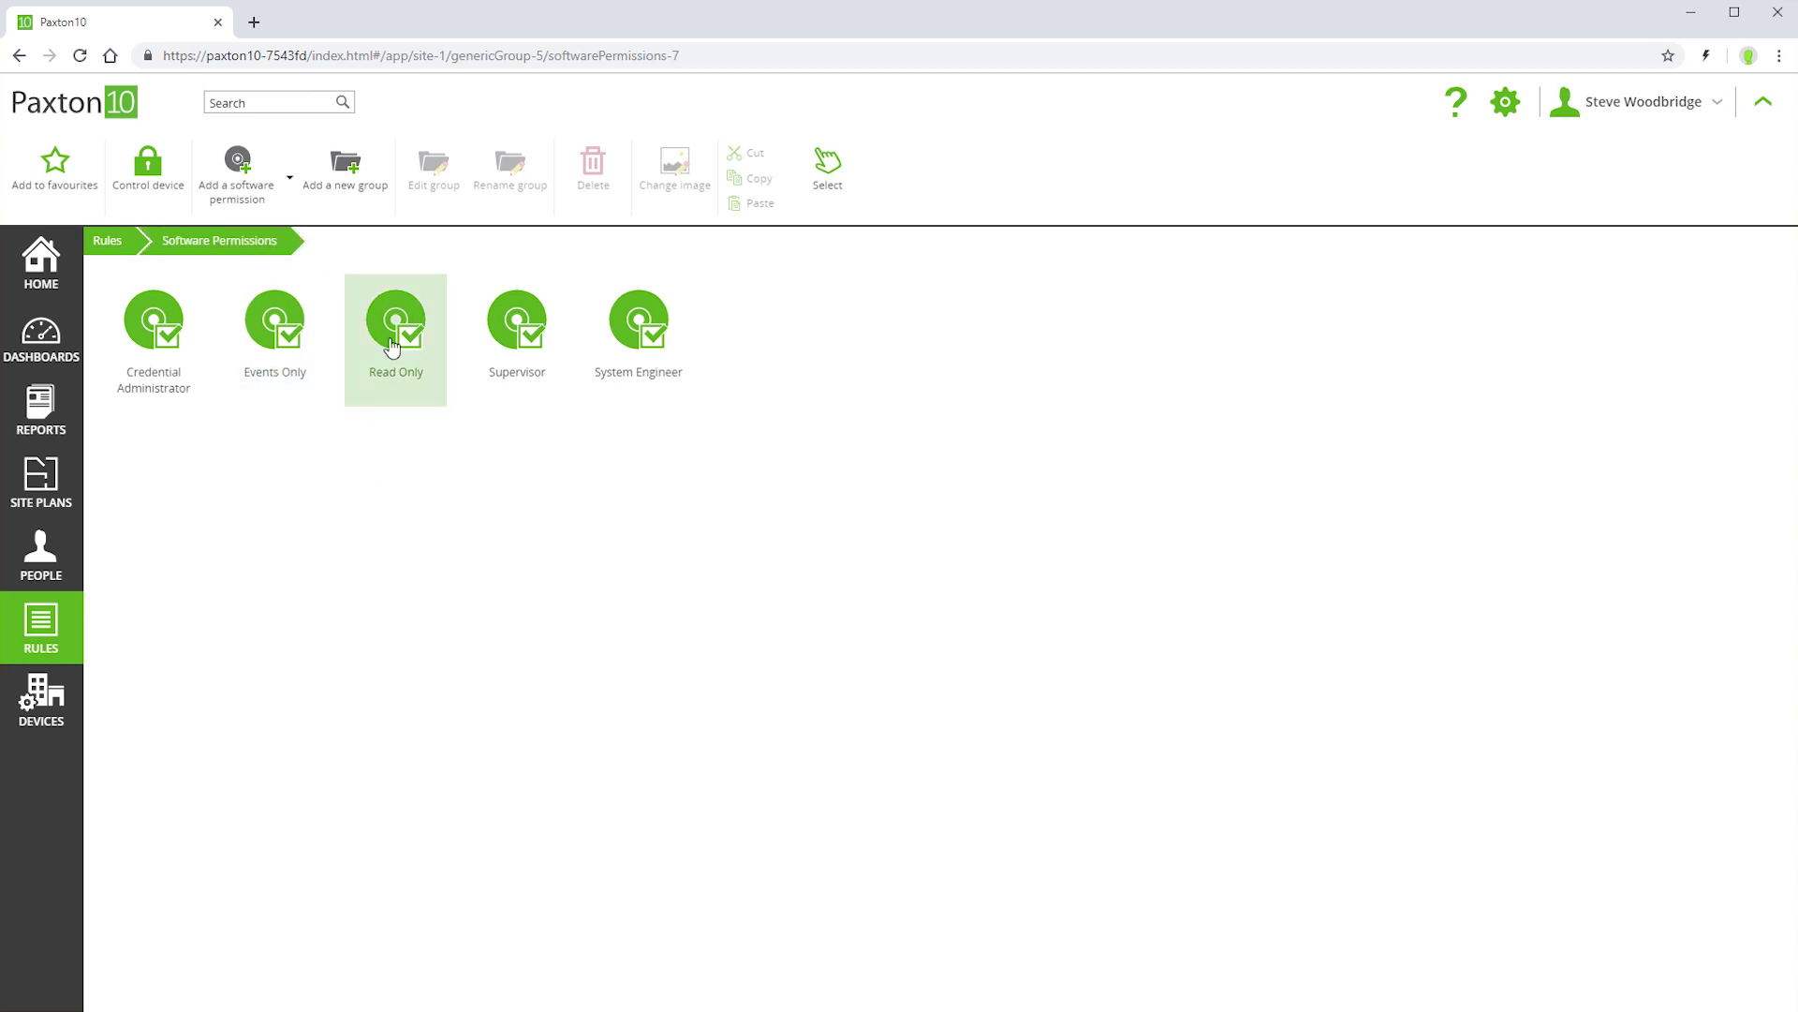
left_click(397, 324)
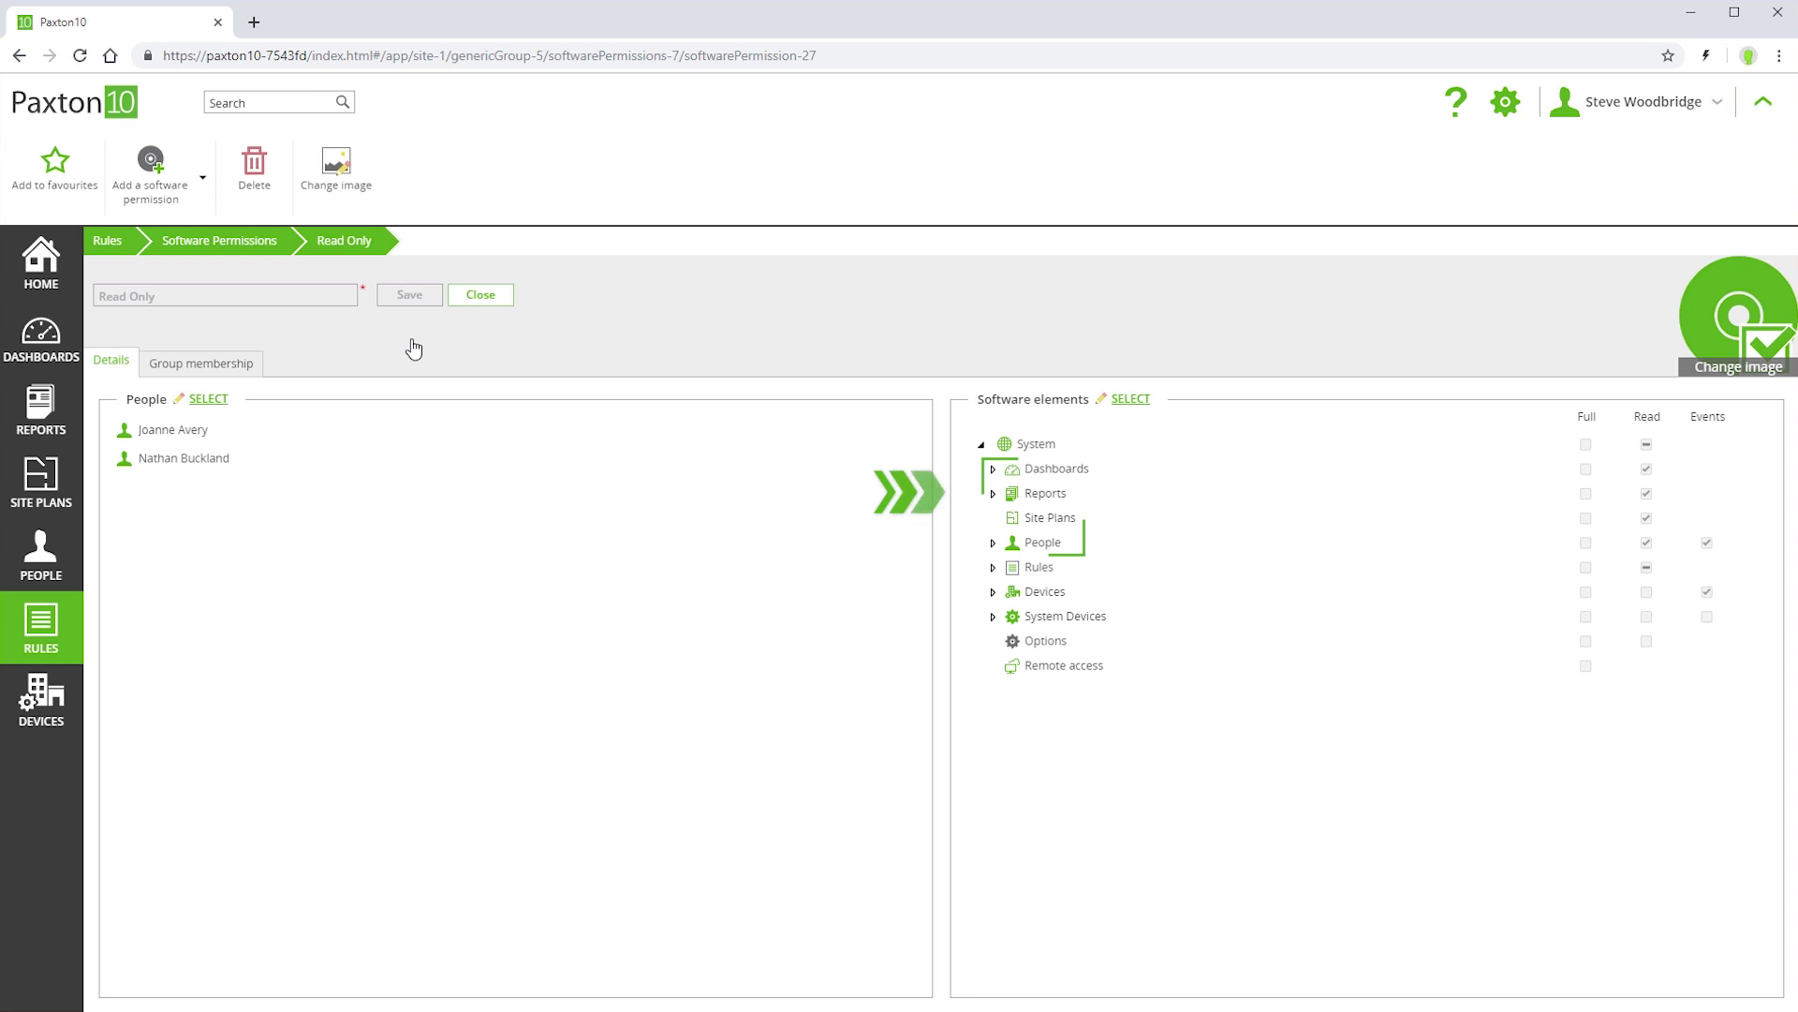
left_click(267, 246)
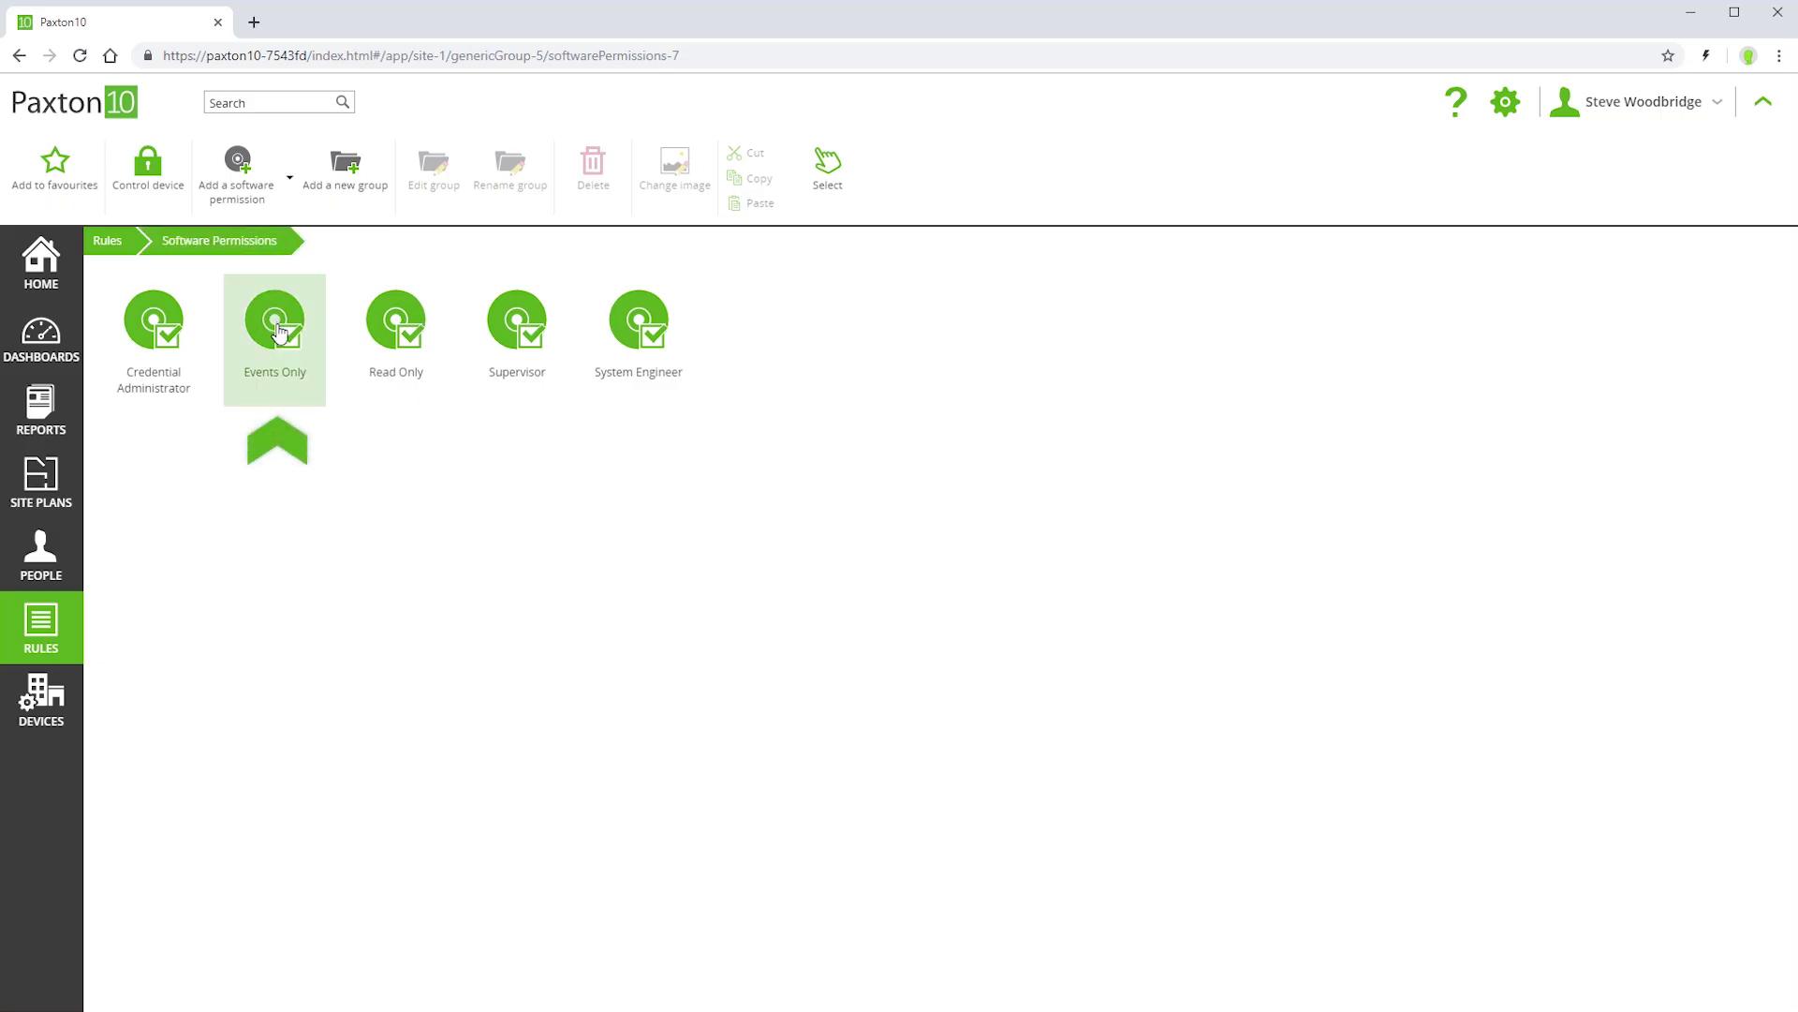
left_click(278, 329)
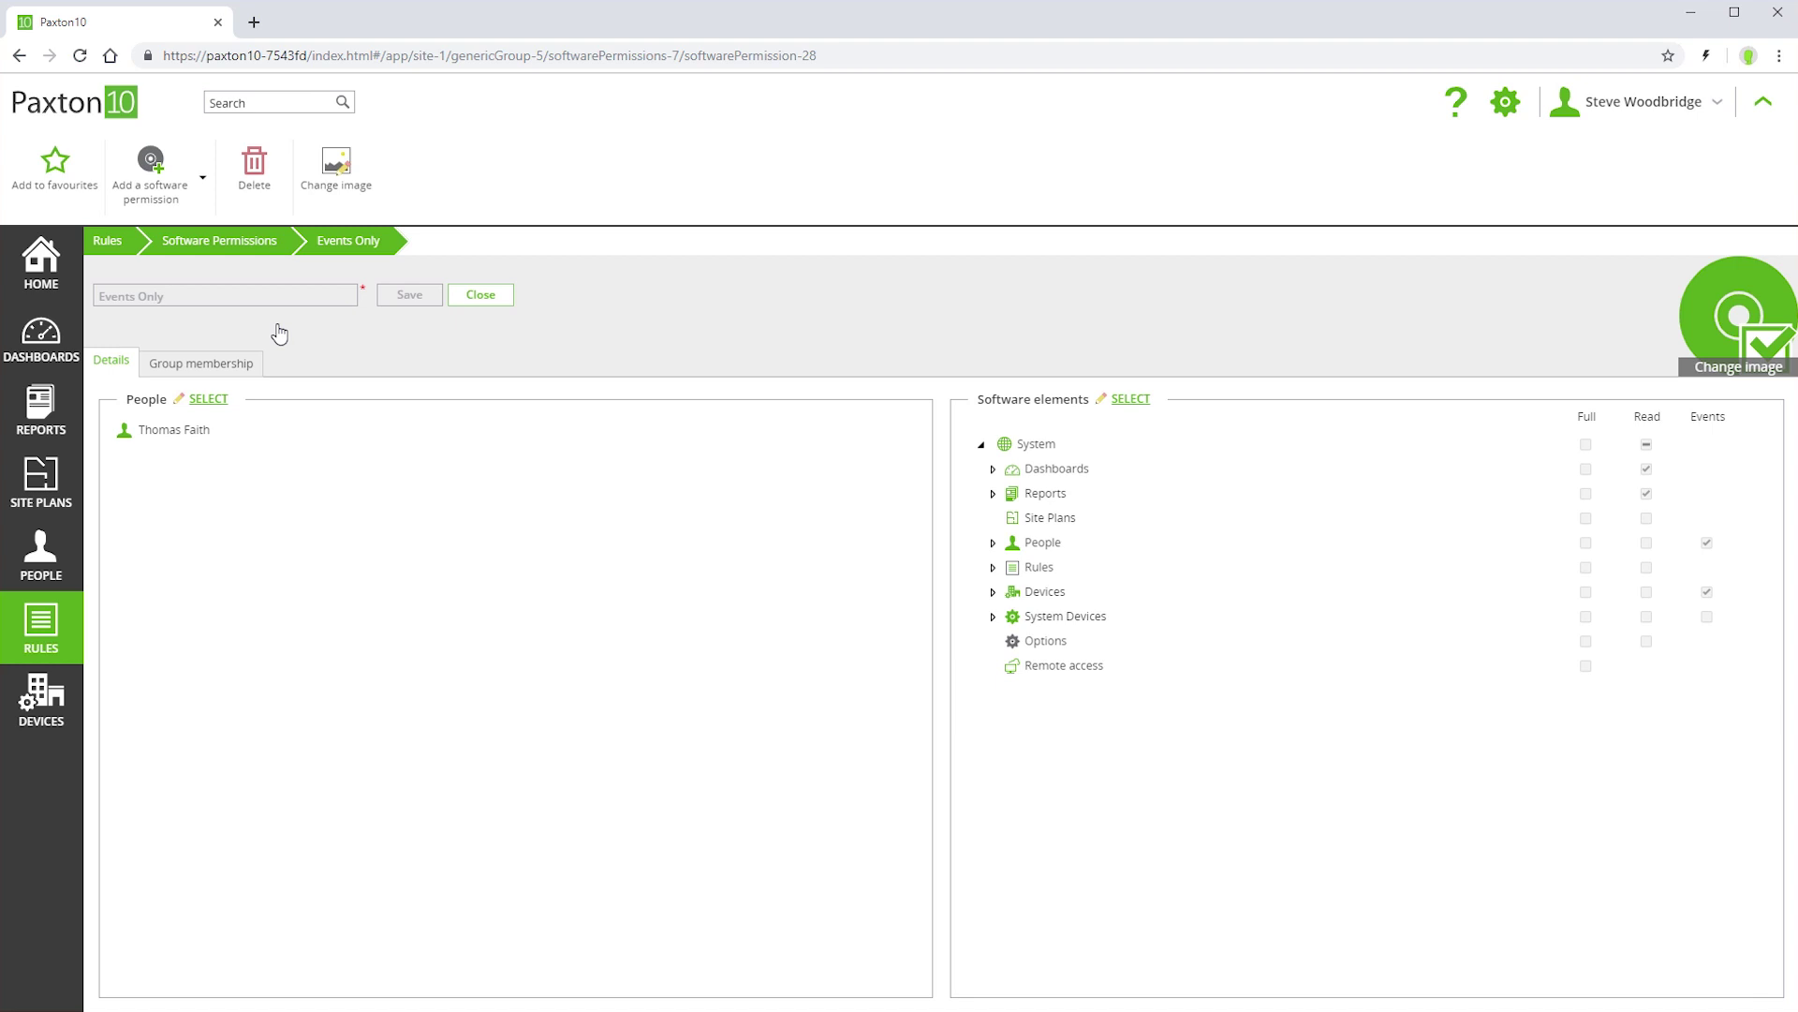
Create a software permission named HR and assign both people in the HR group to it.
left_click(150, 193)
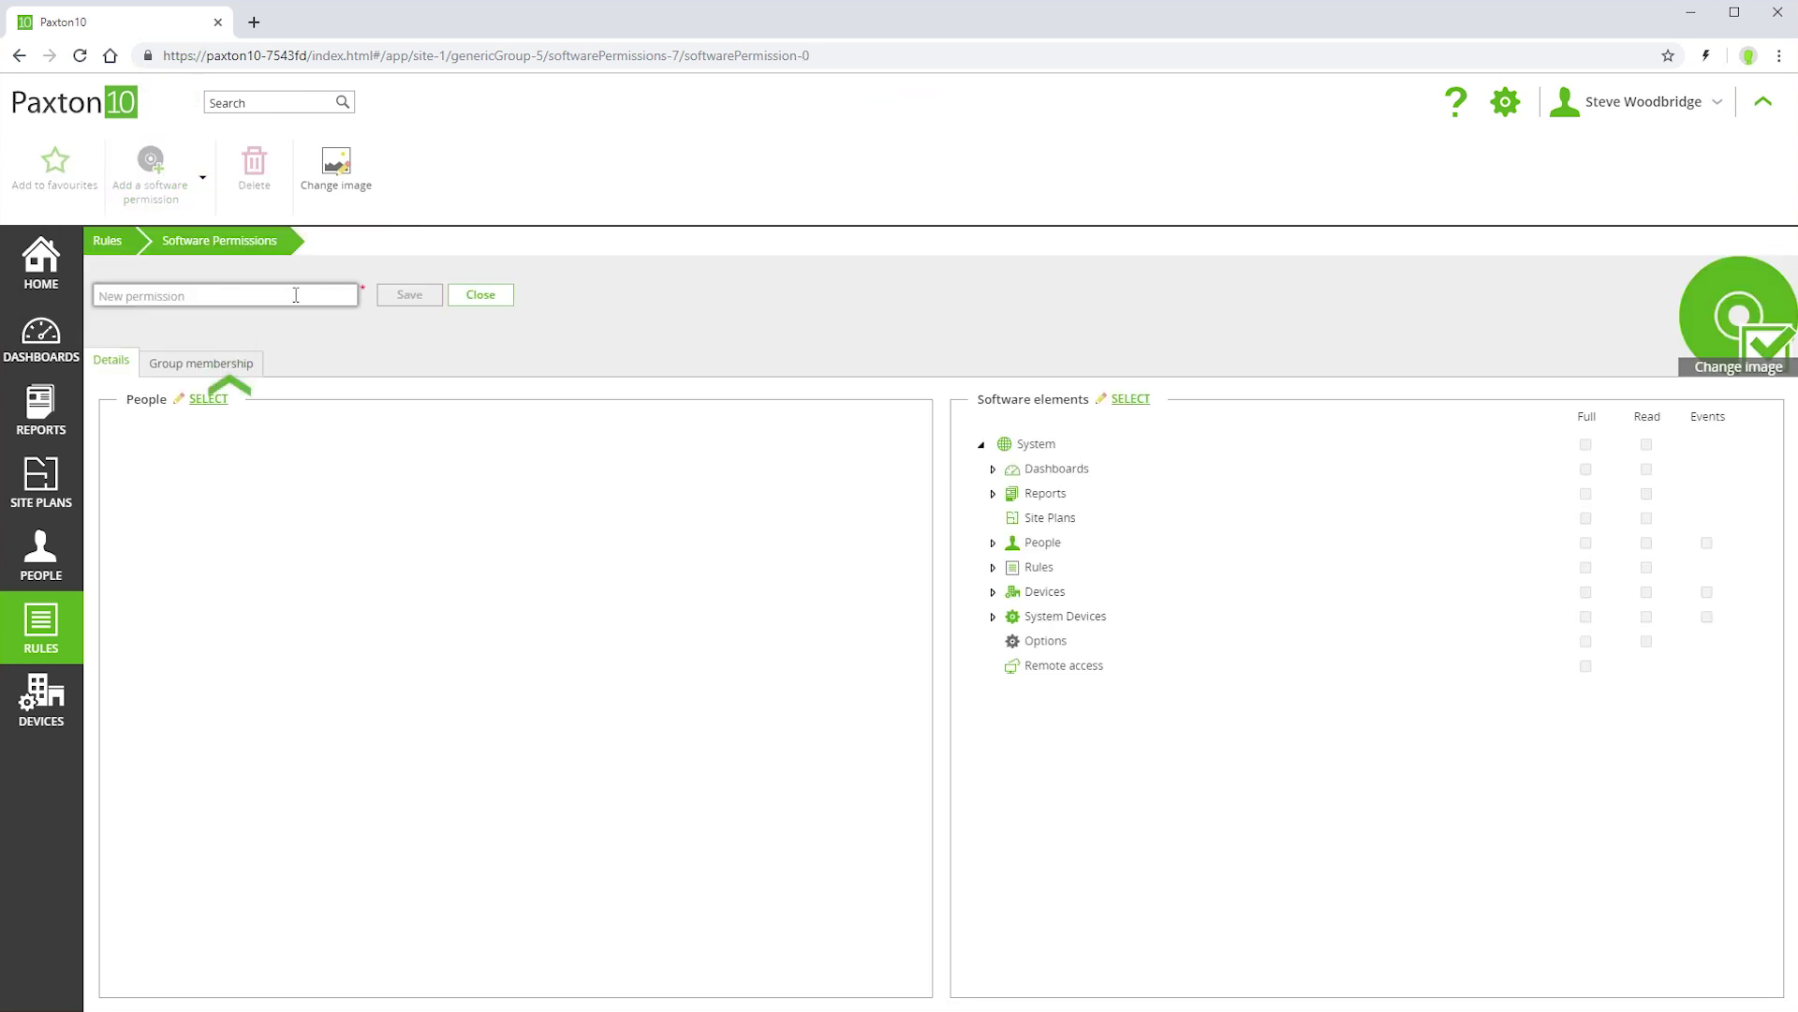
type("HR")
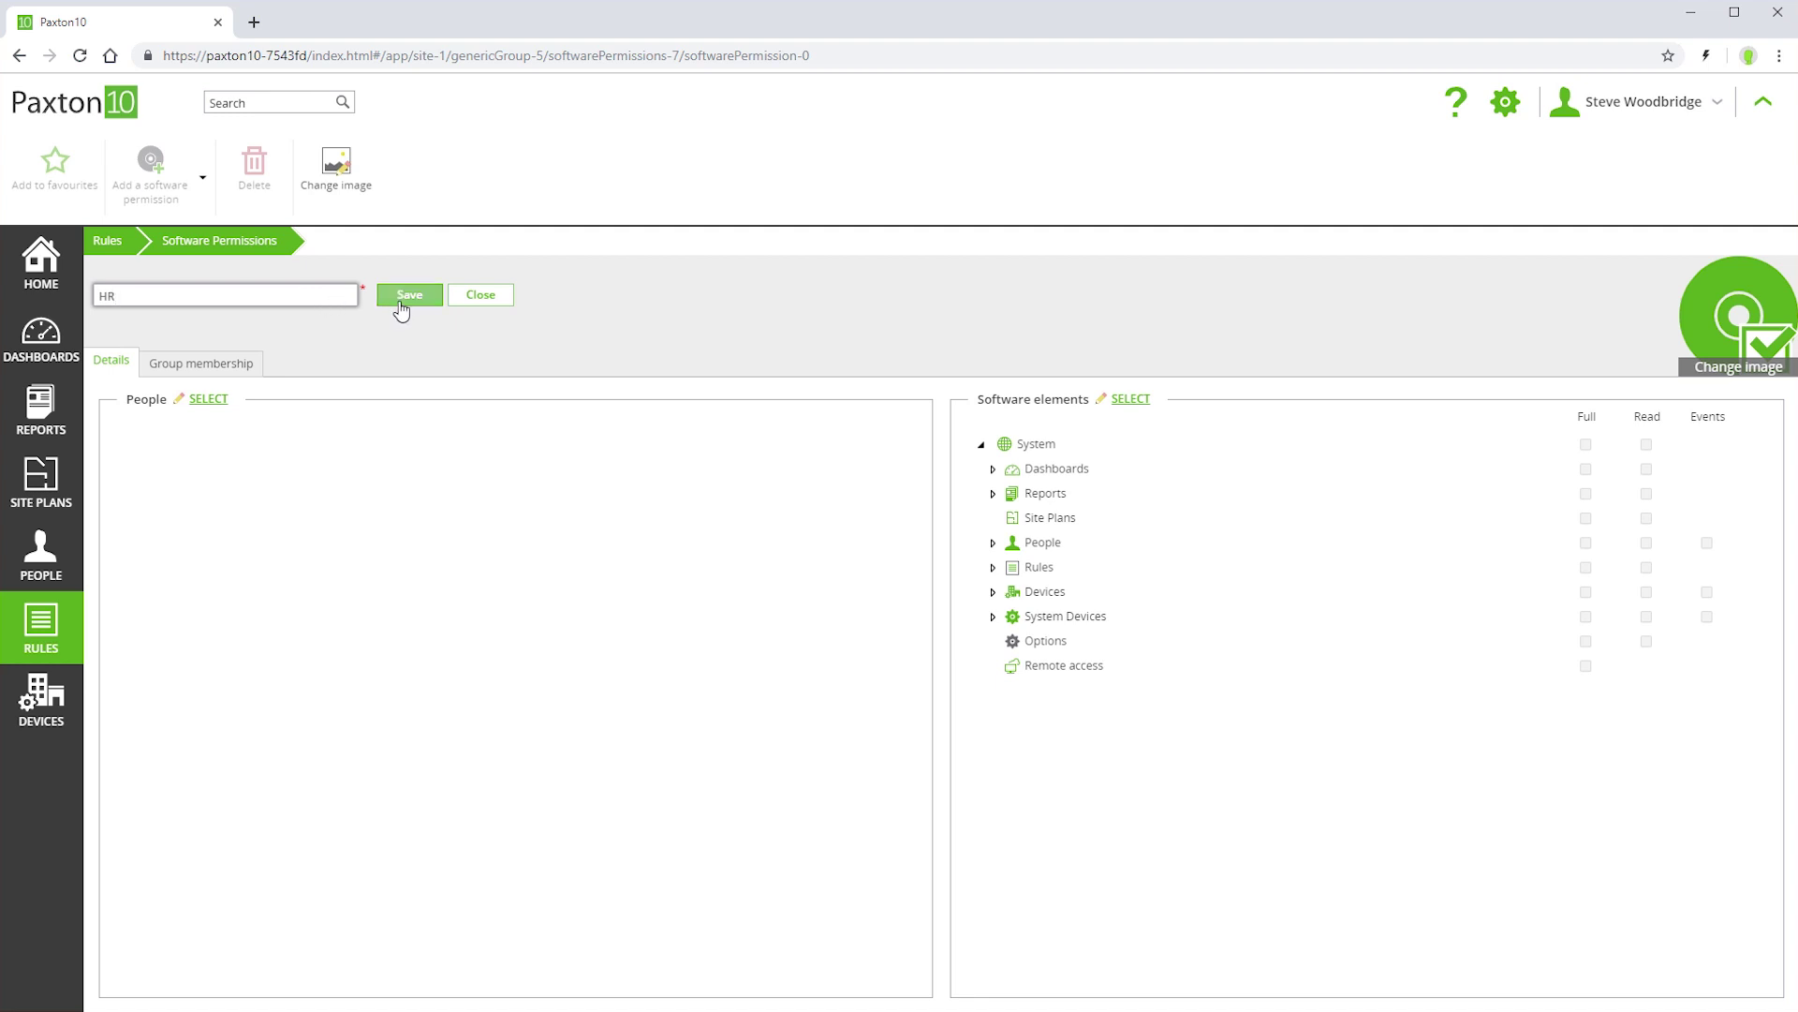
left_click(209, 399)
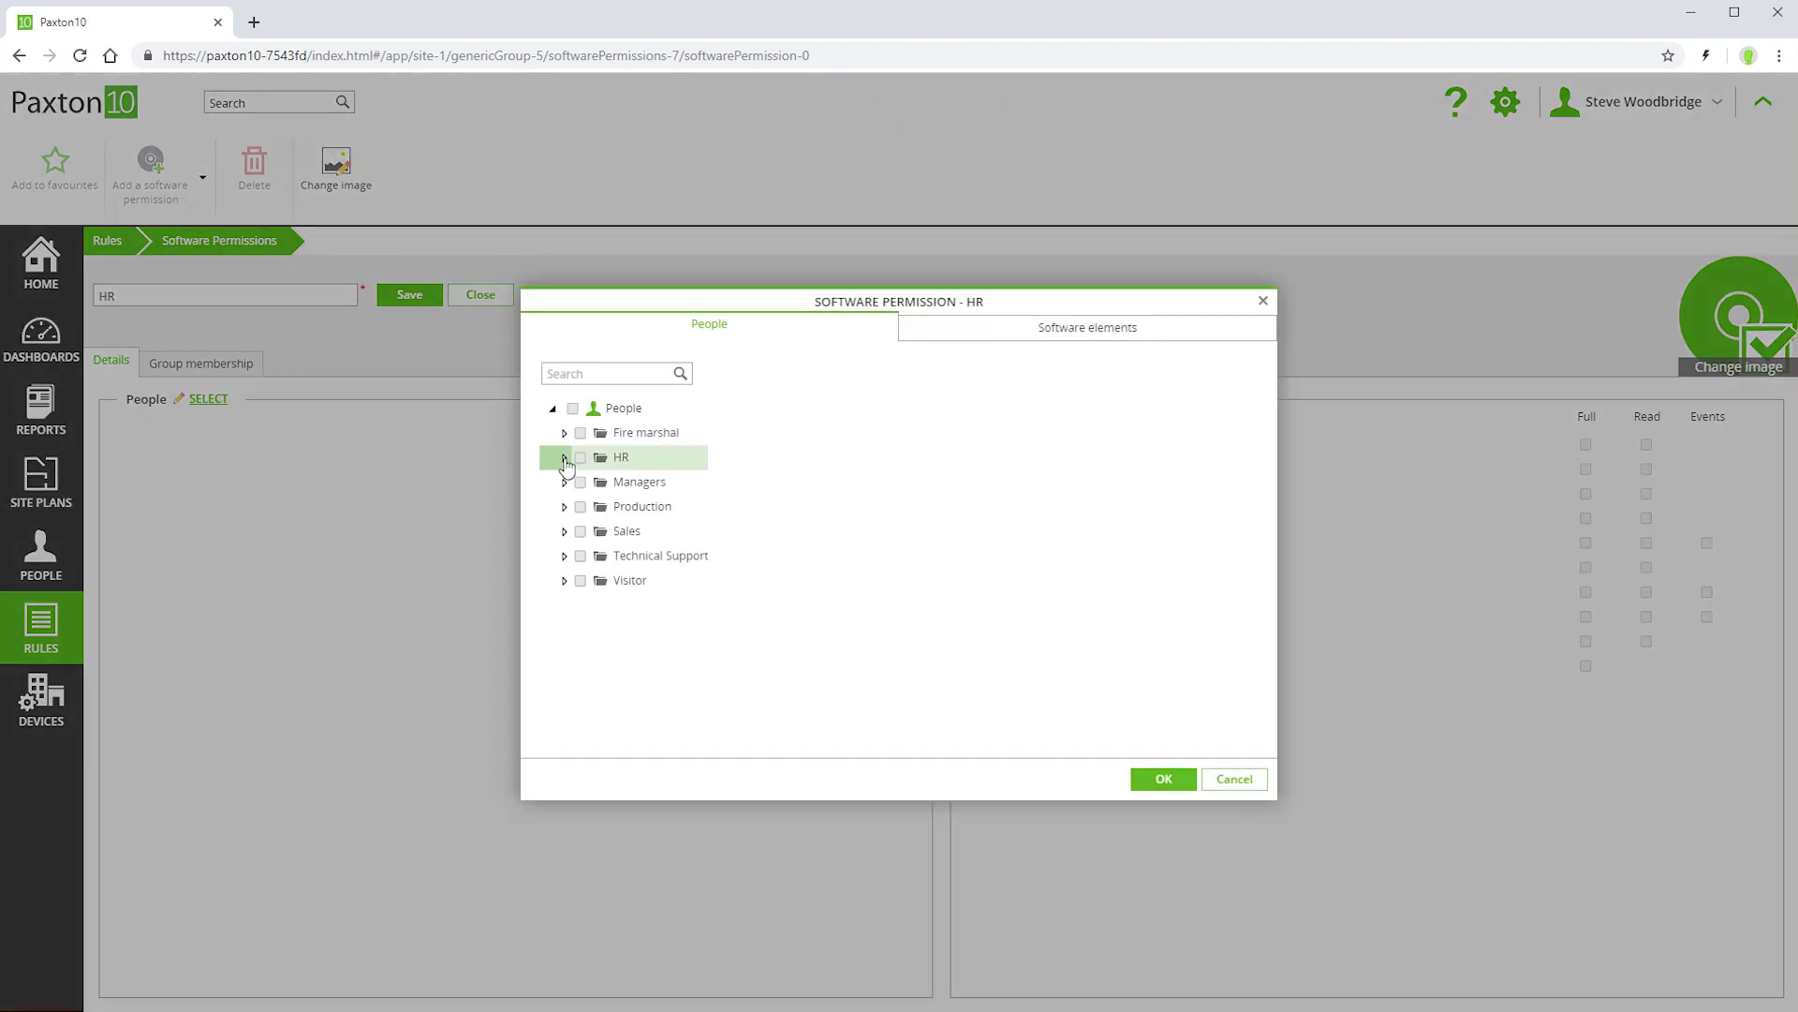
left_click(563, 458)
left_click(594, 482)
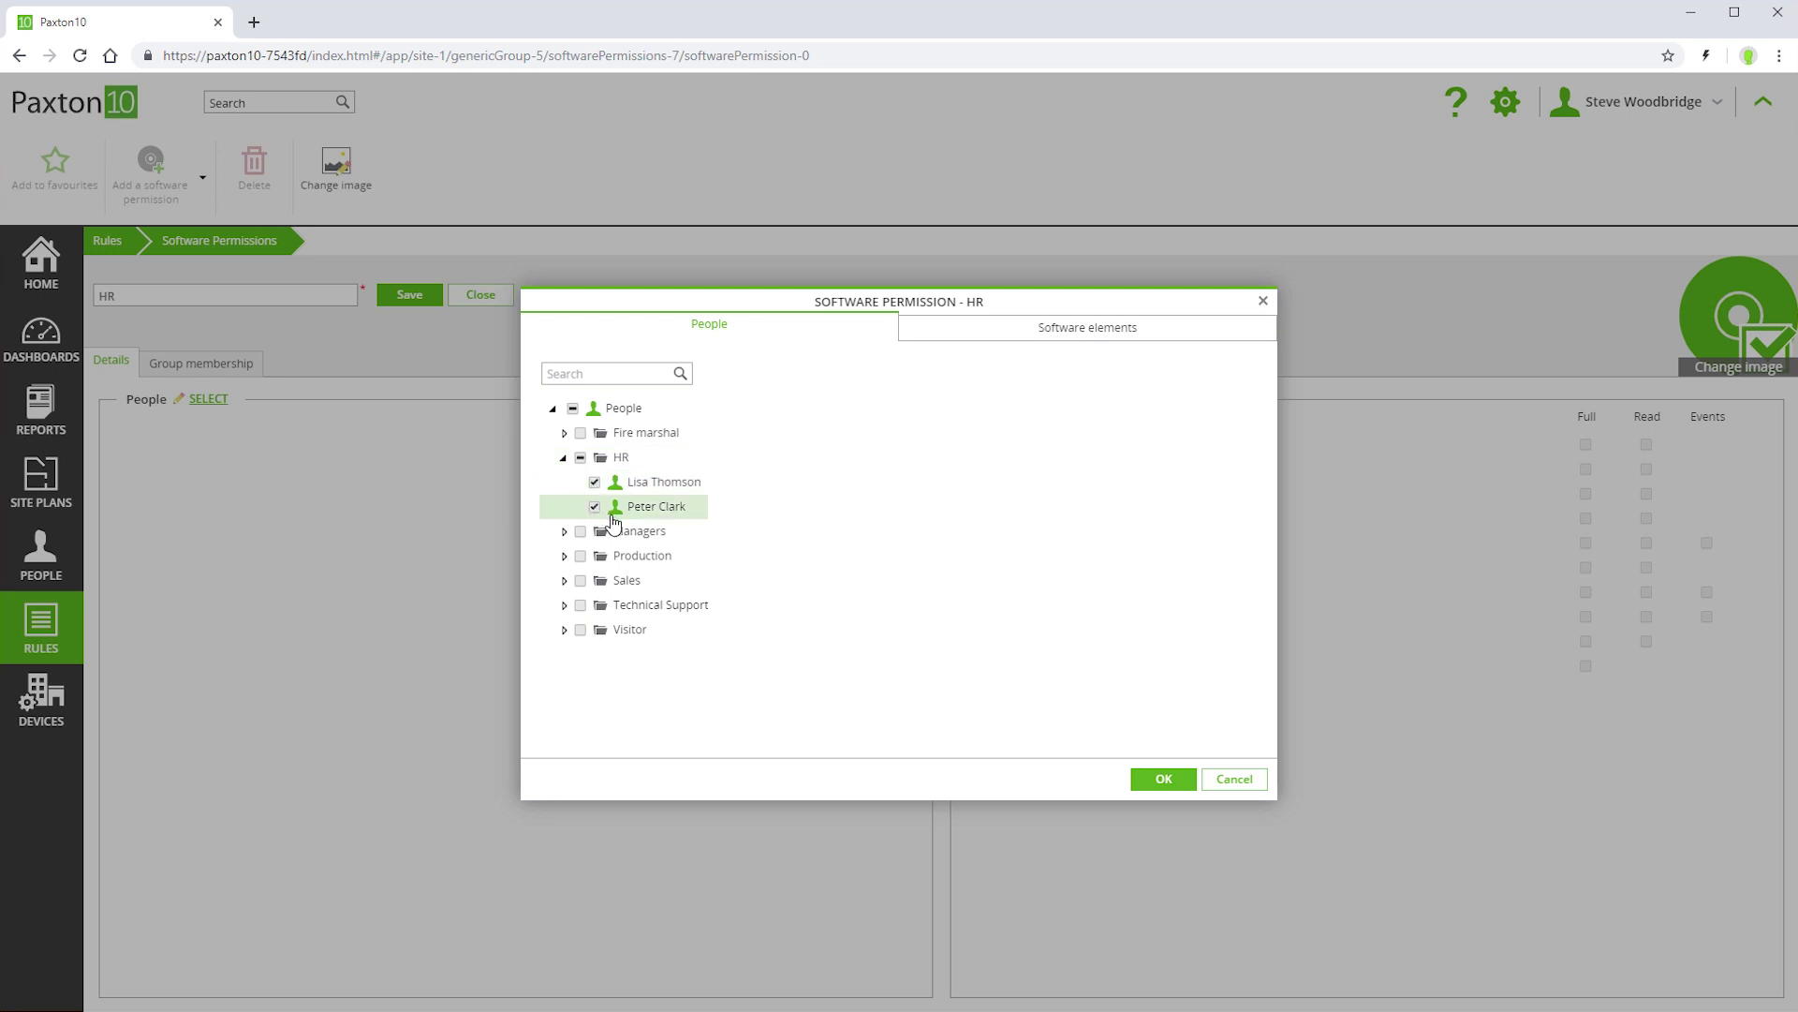
Give the HR permission full access to Reports, People and Remote access plus read access to Site Plans, and save it.
left_click(1093, 336)
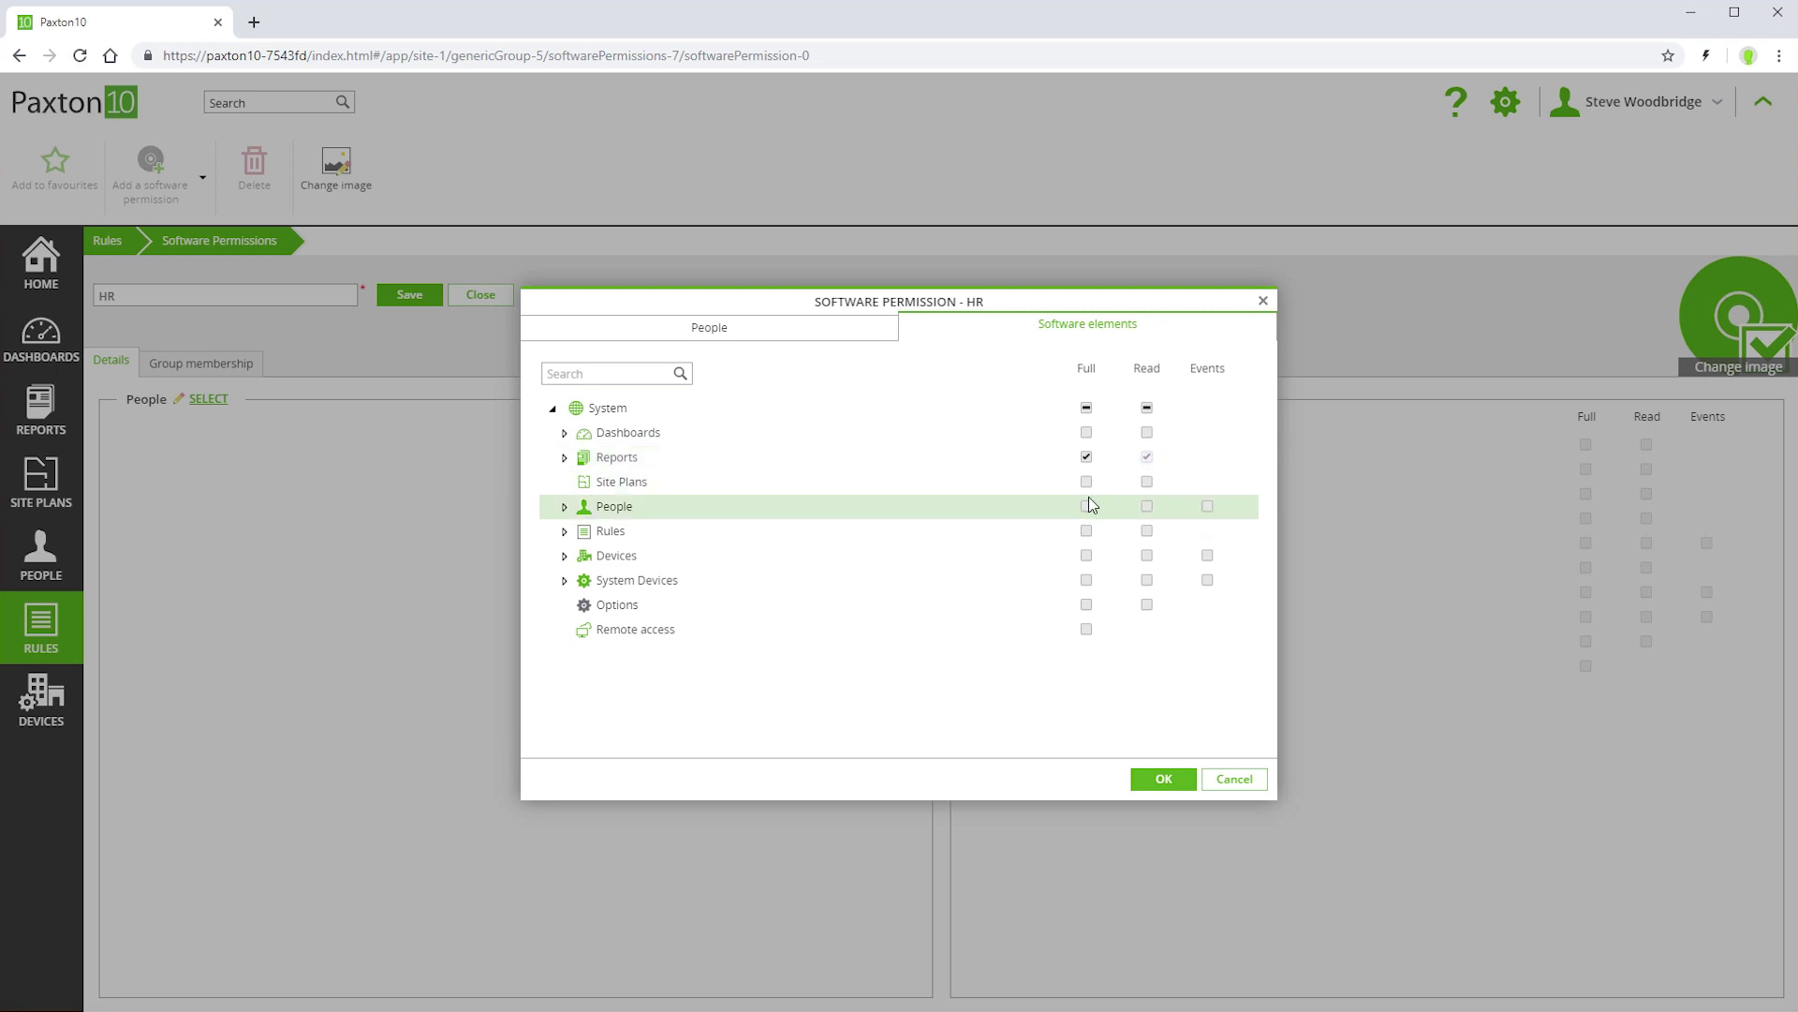
left_click(1147, 482)
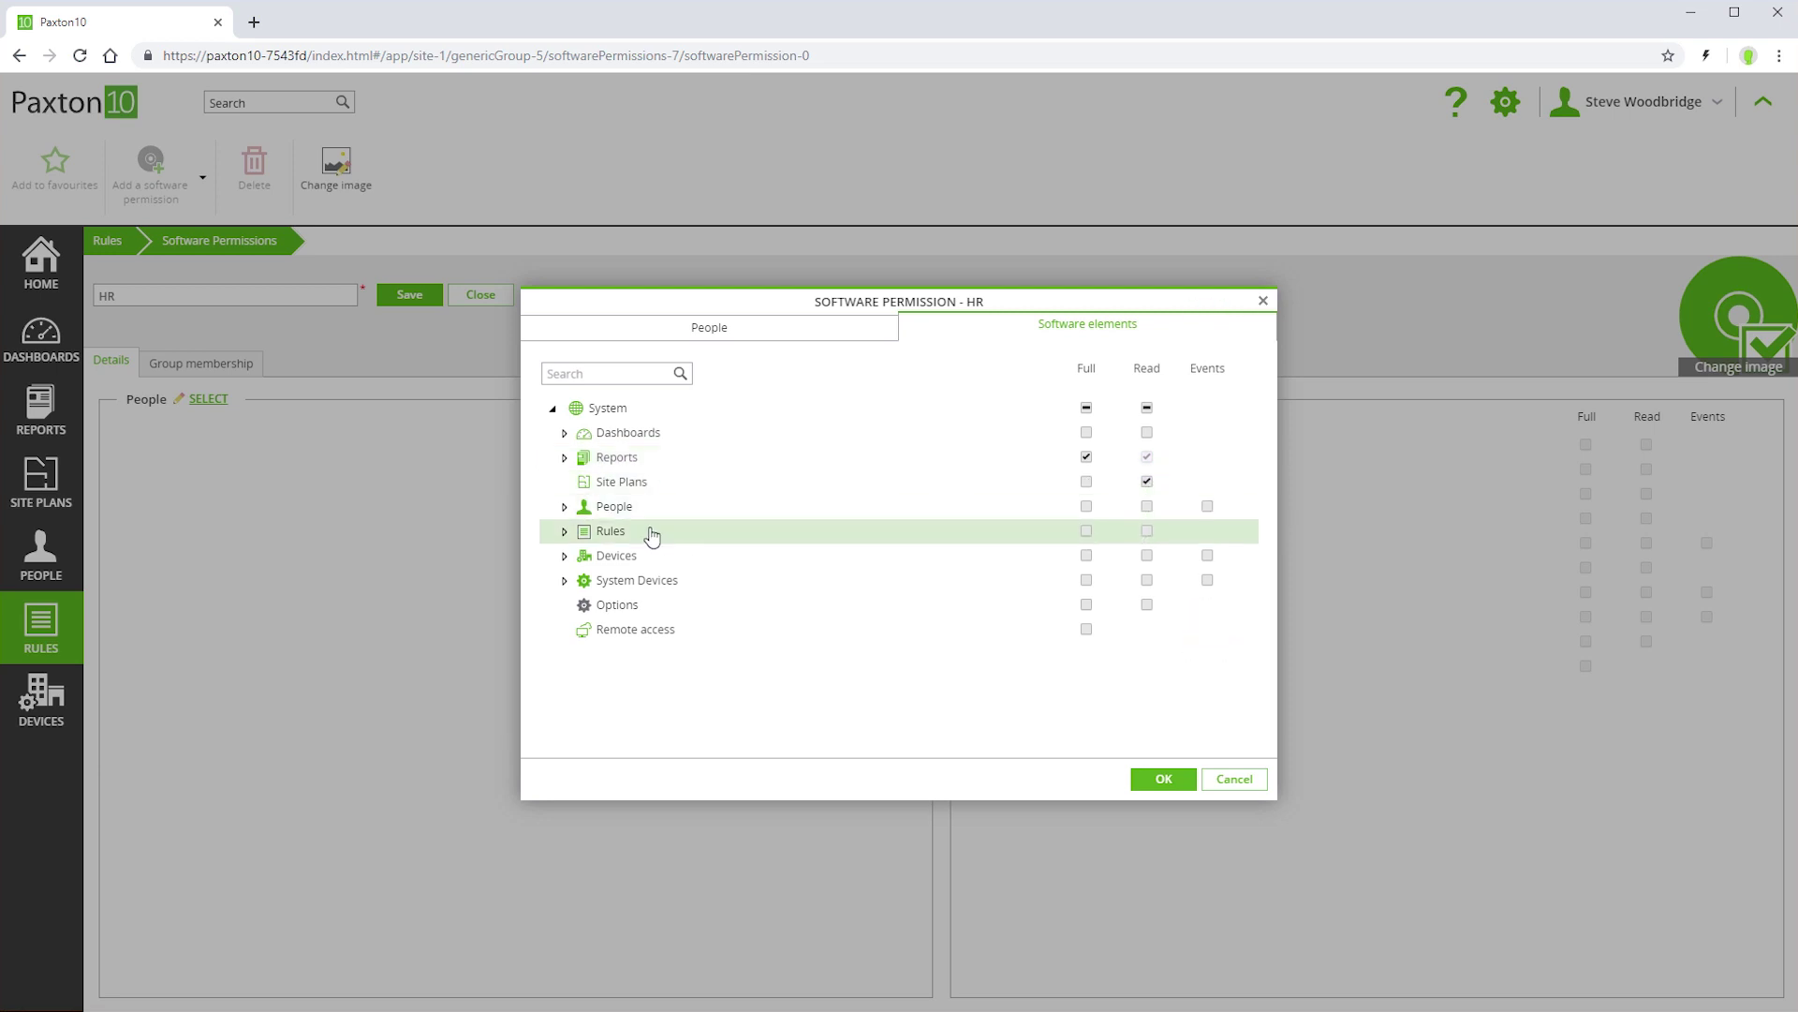
left_click(565, 507)
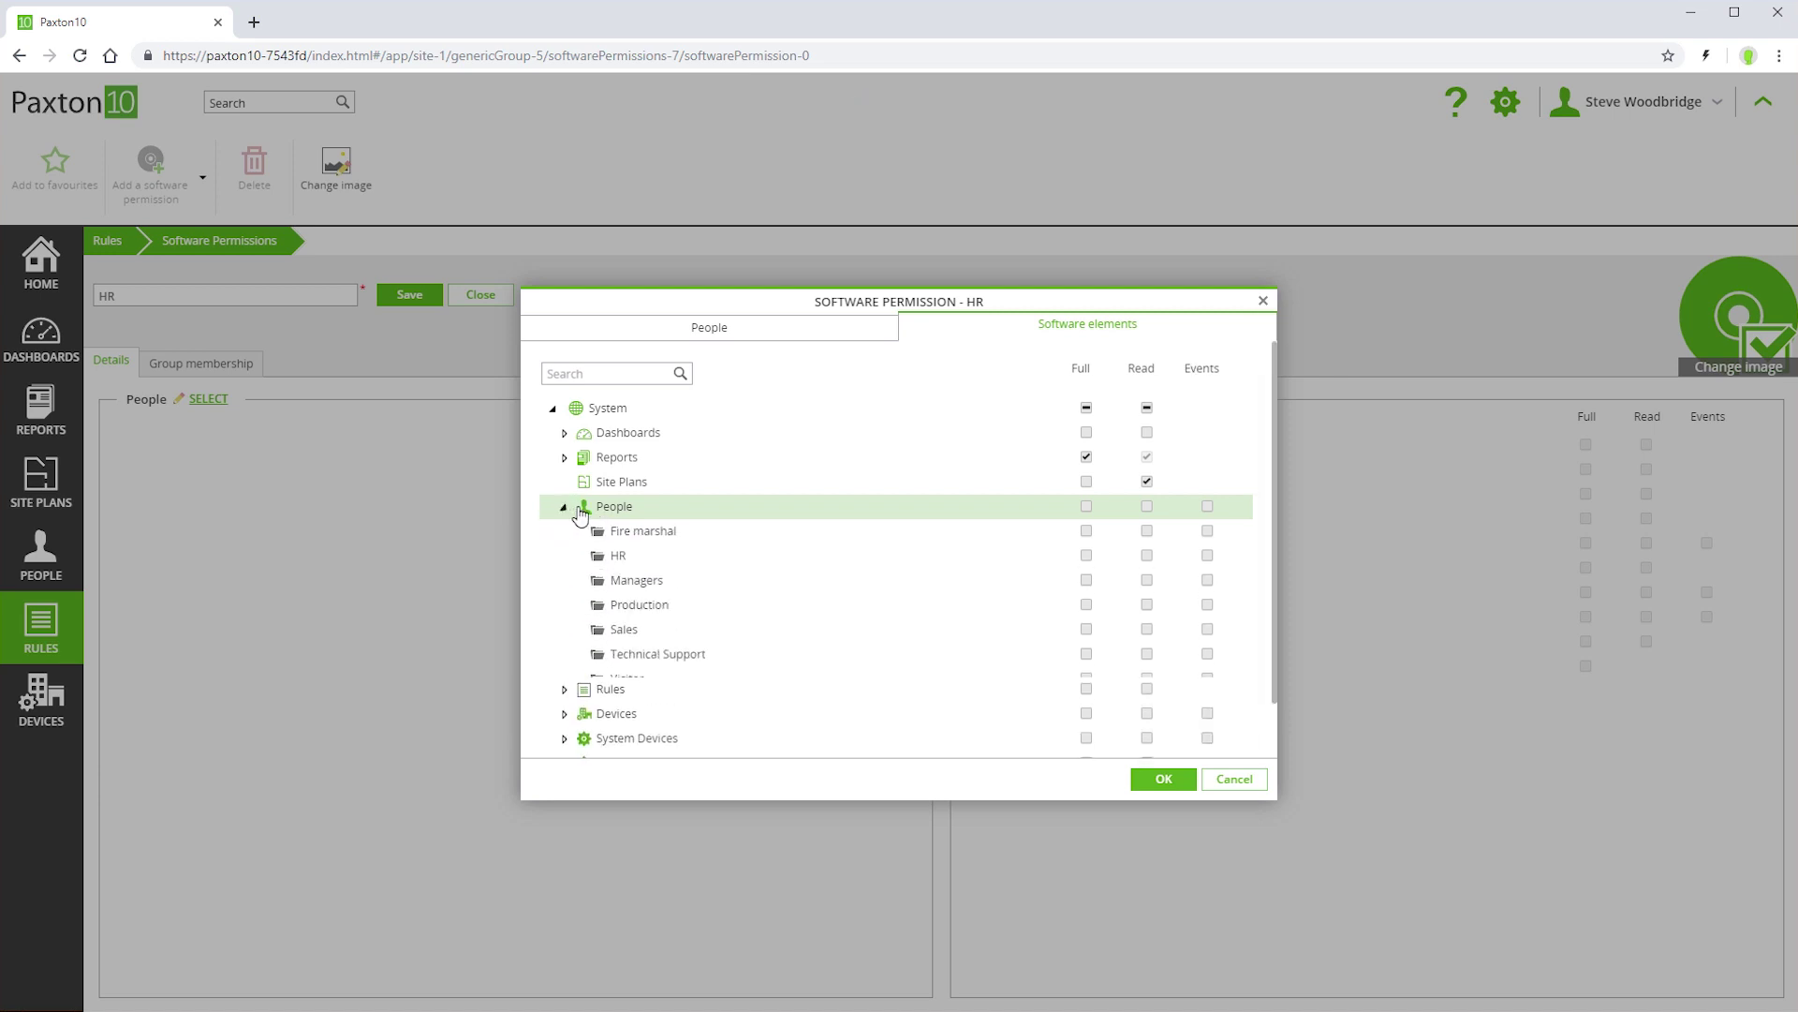
left_click(1087, 507)
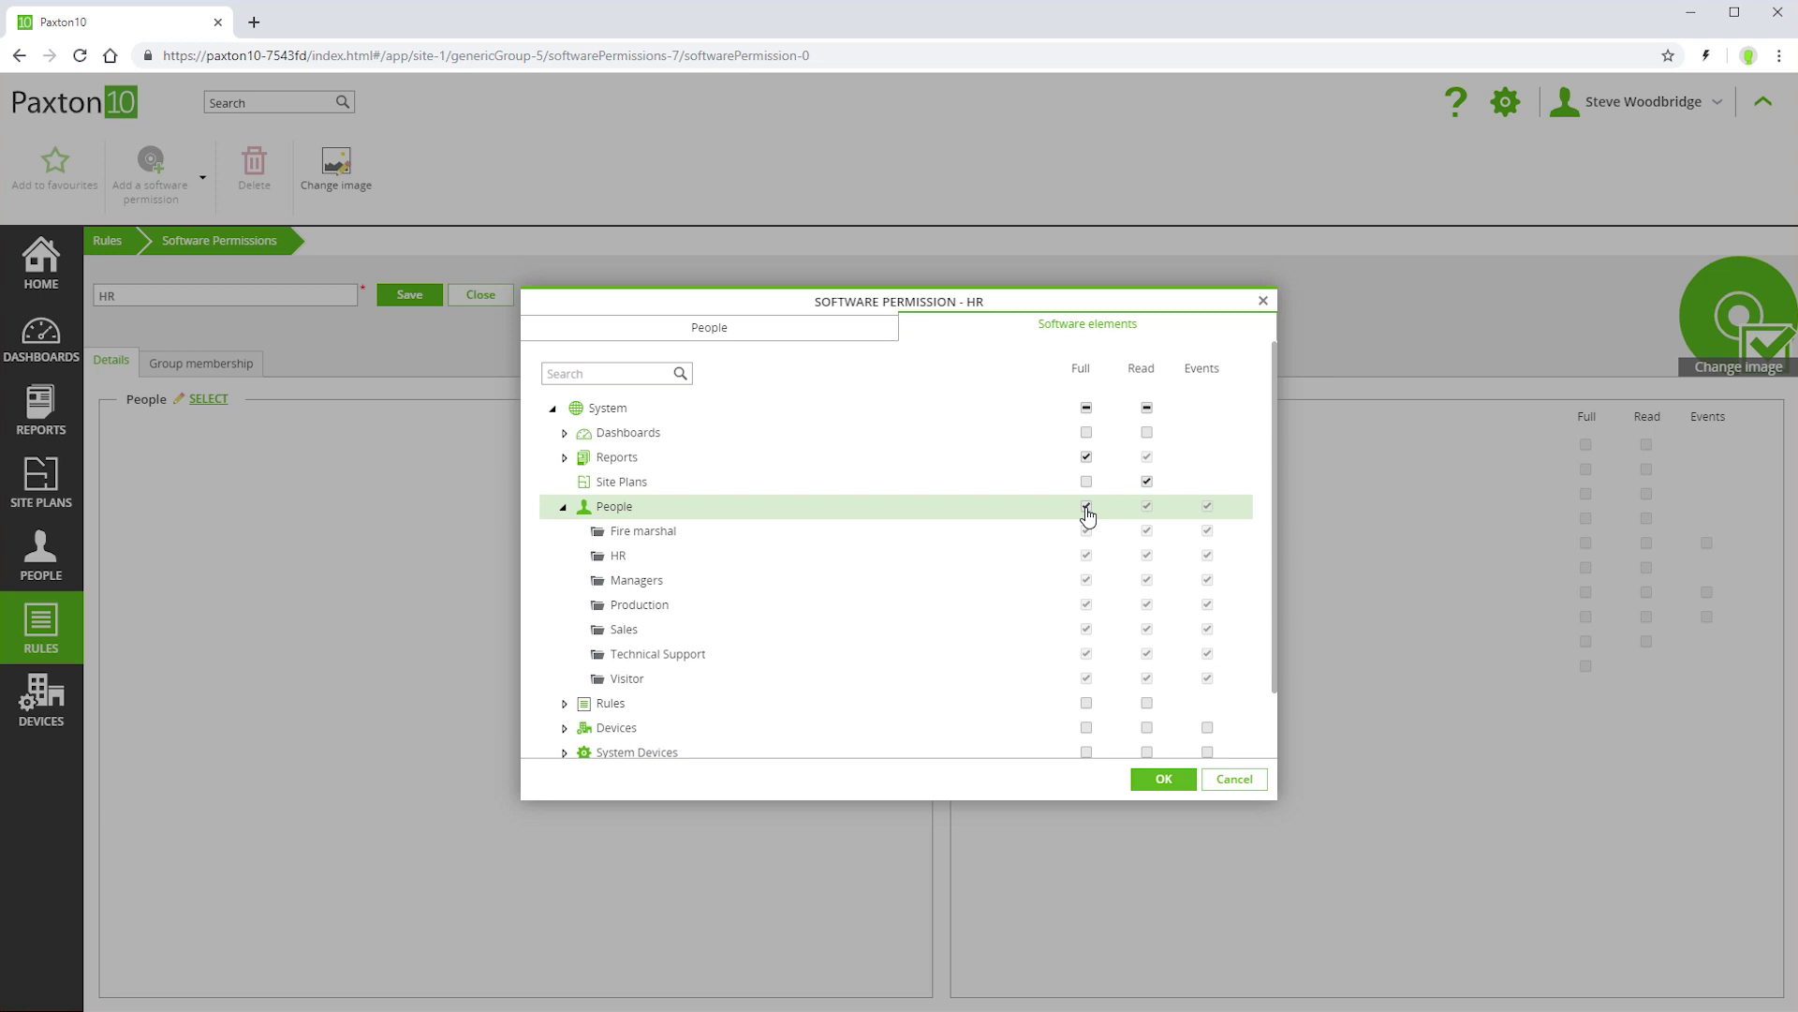
left_click(563, 509)
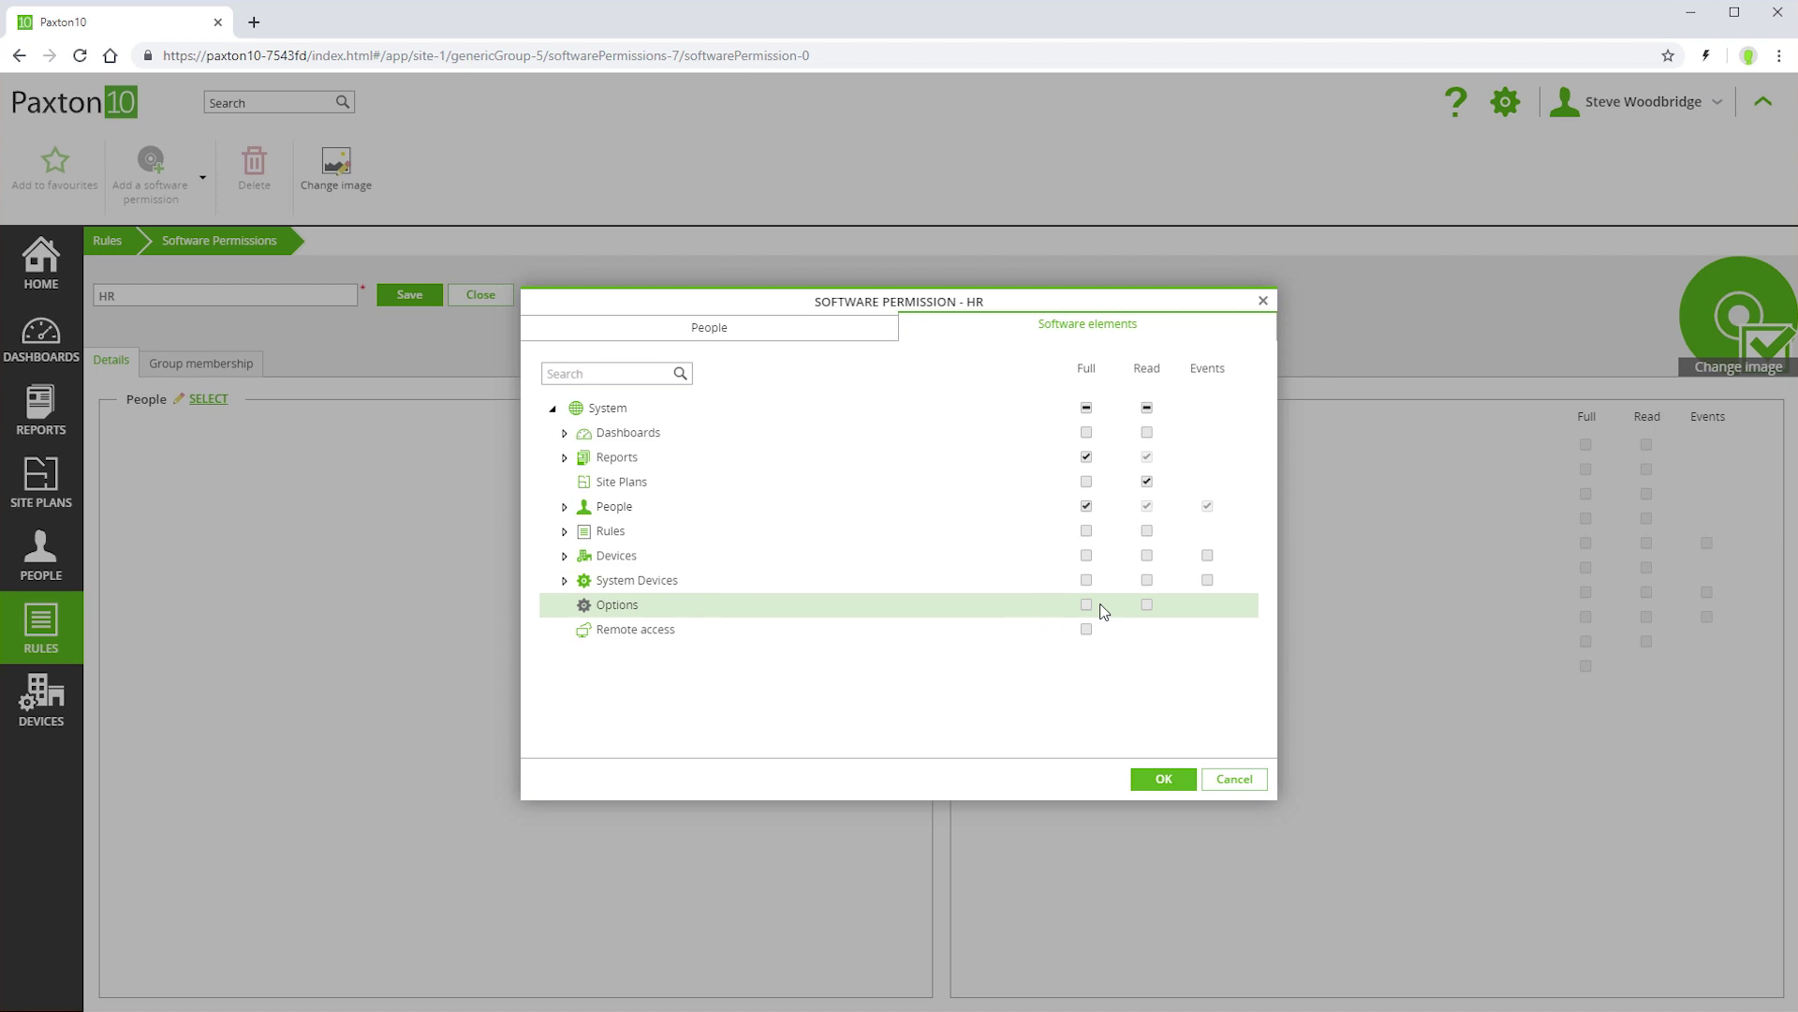
left_click(1087, 629)
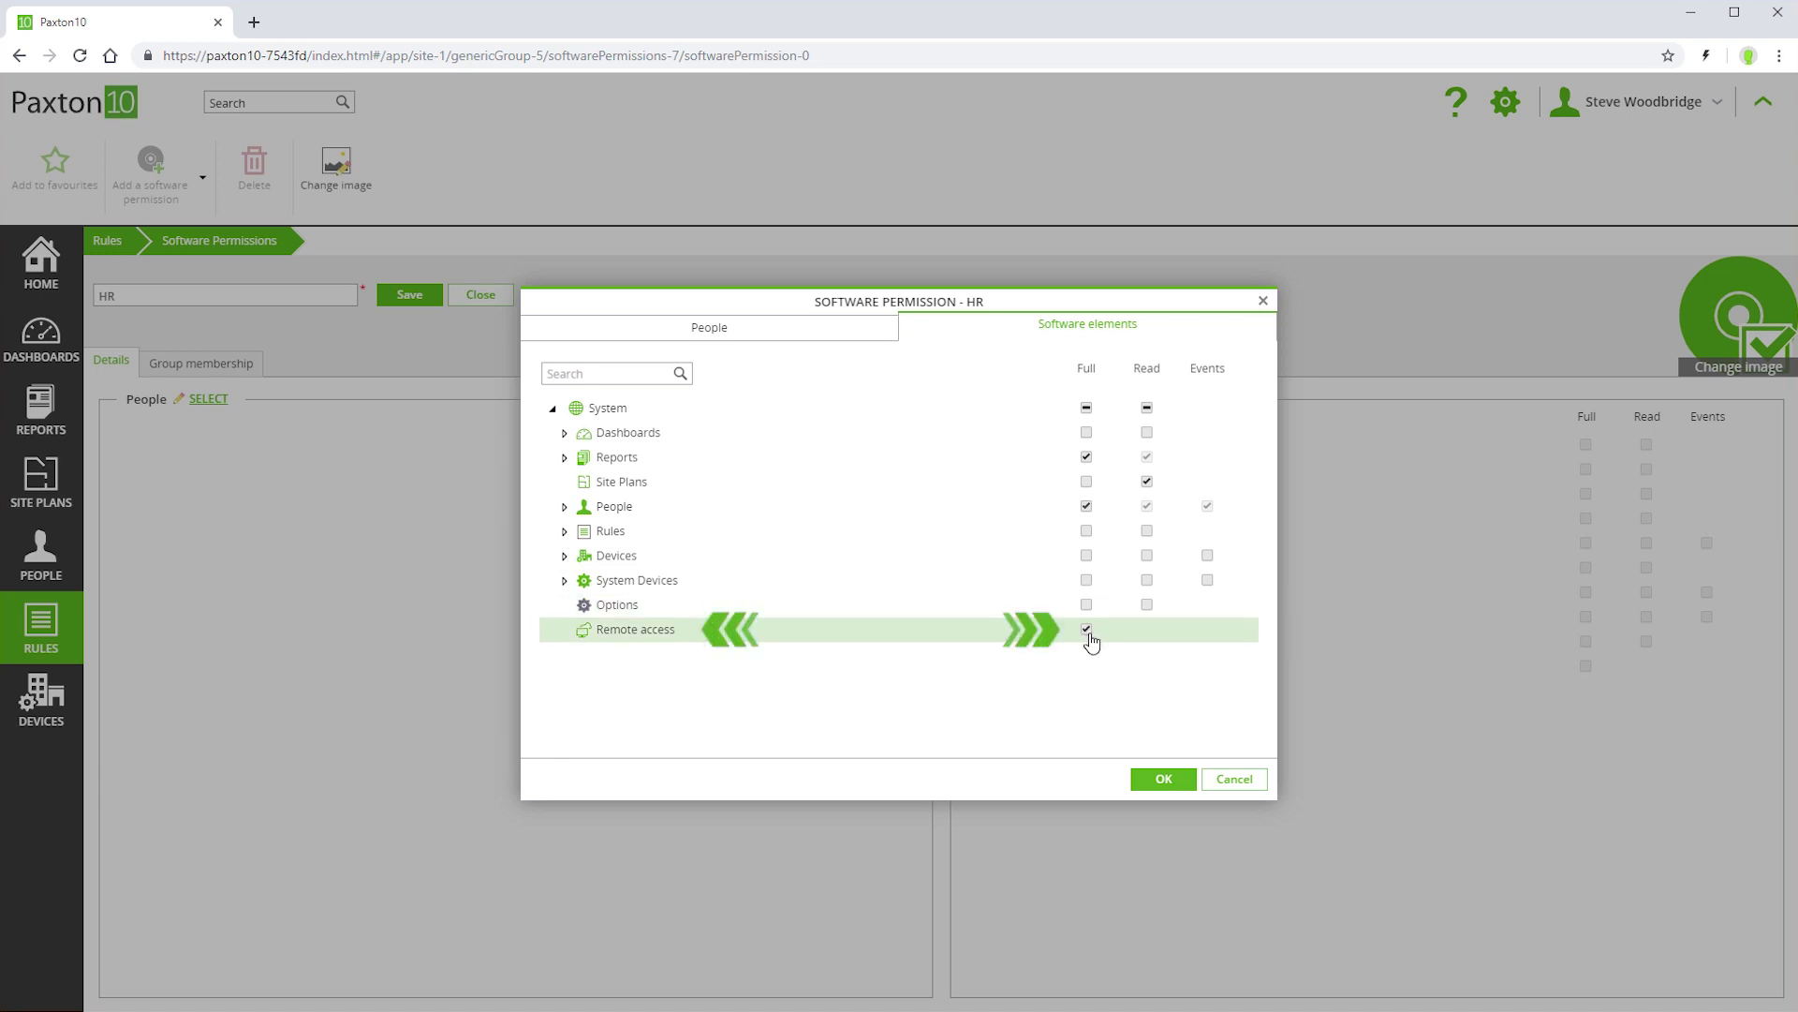
left_click(1164, 780)
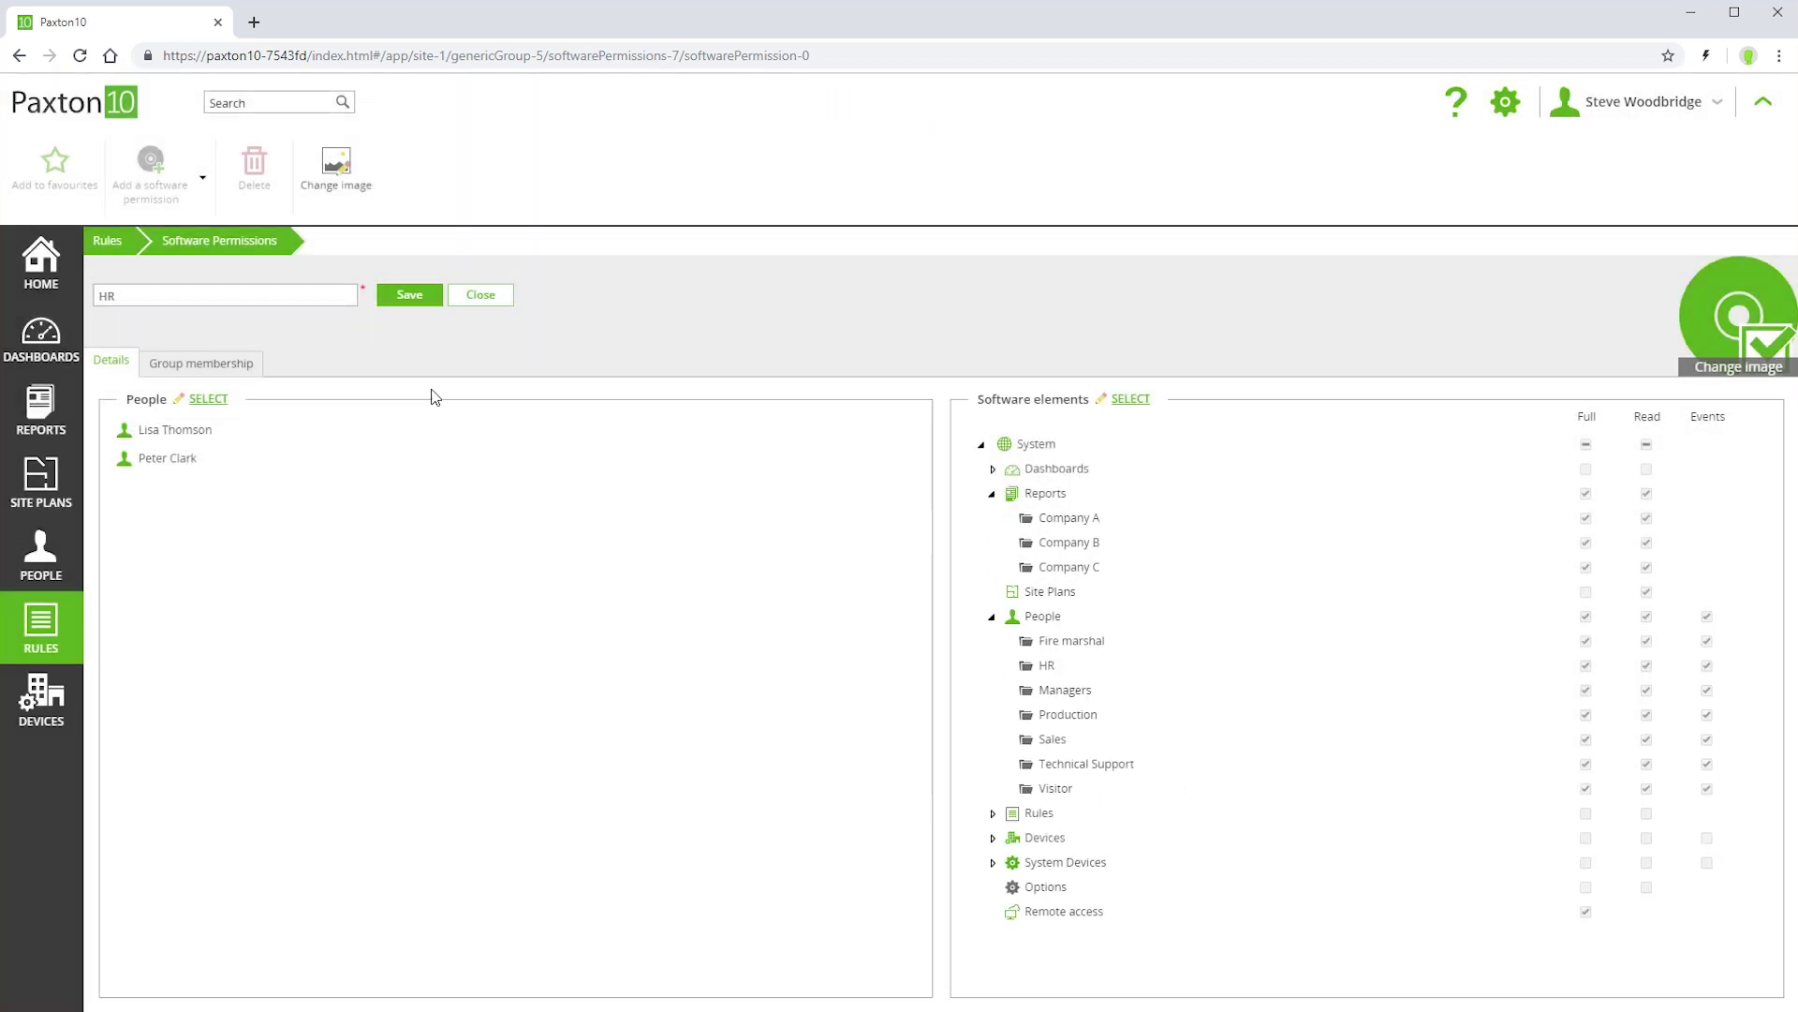
left_click(411, 296)
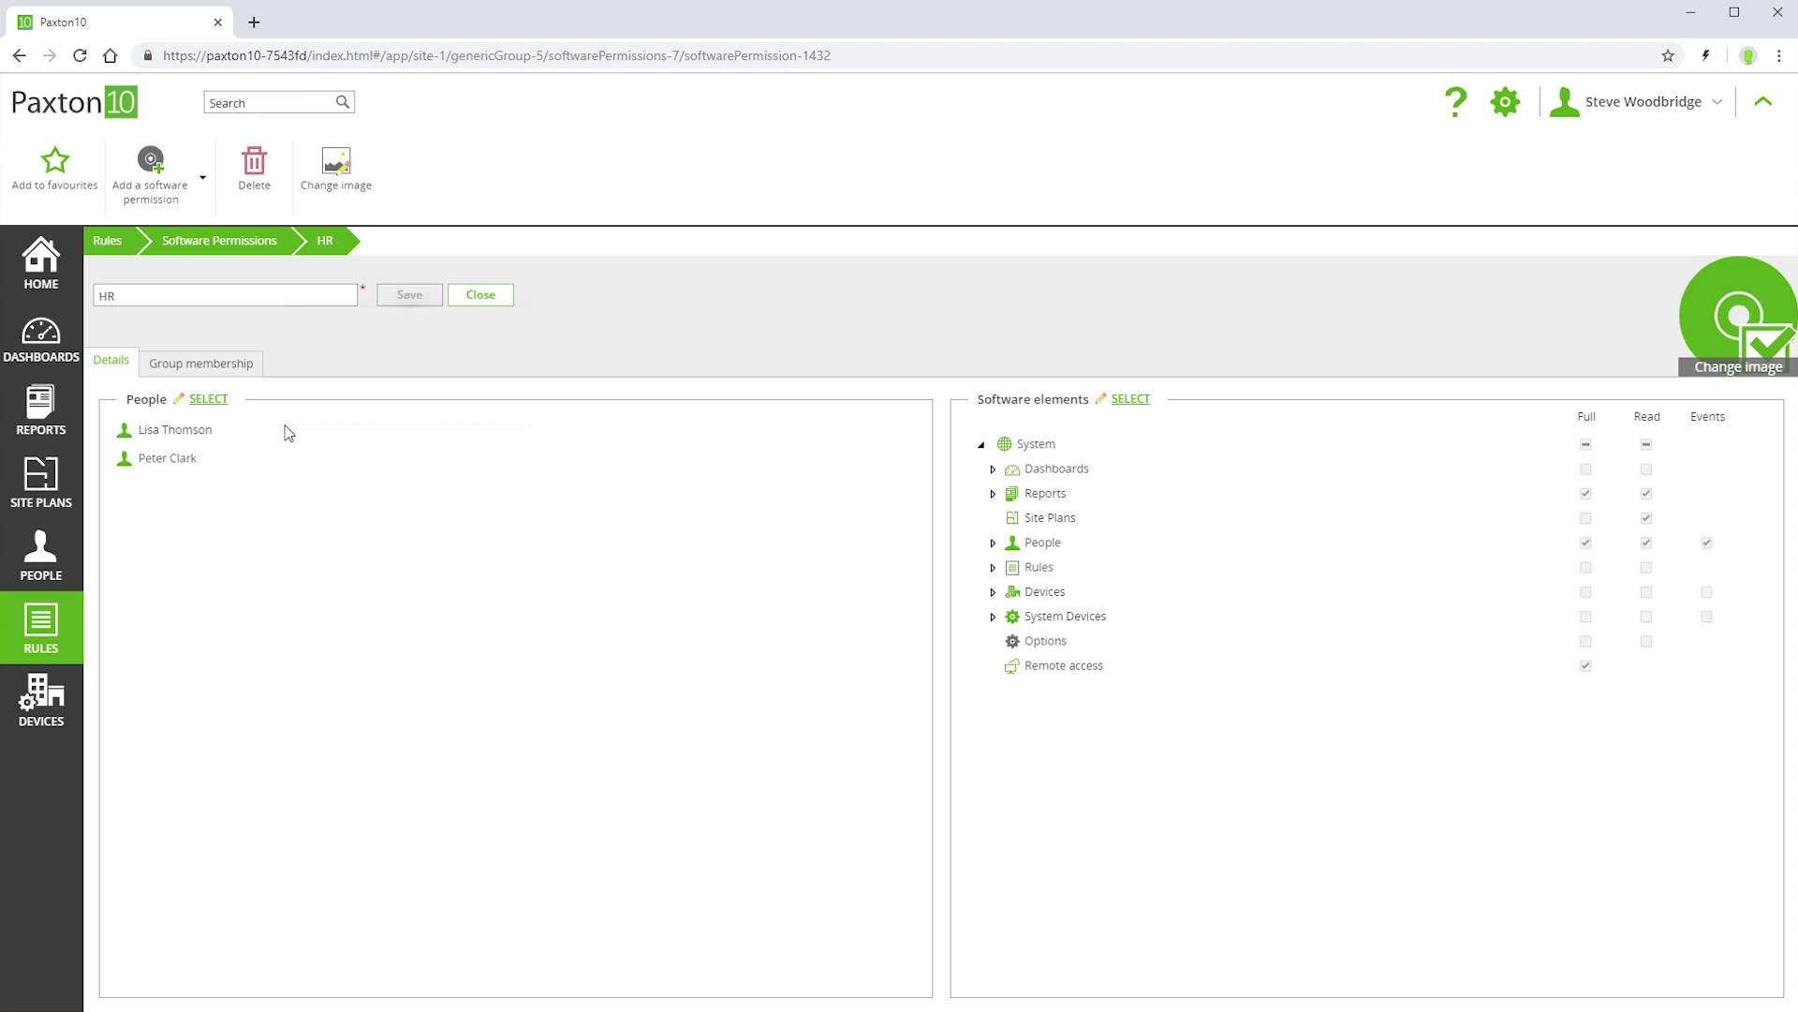
Add the Supervisor software permission to the first person in the HR people group and save the record.
left_click(36, 559)
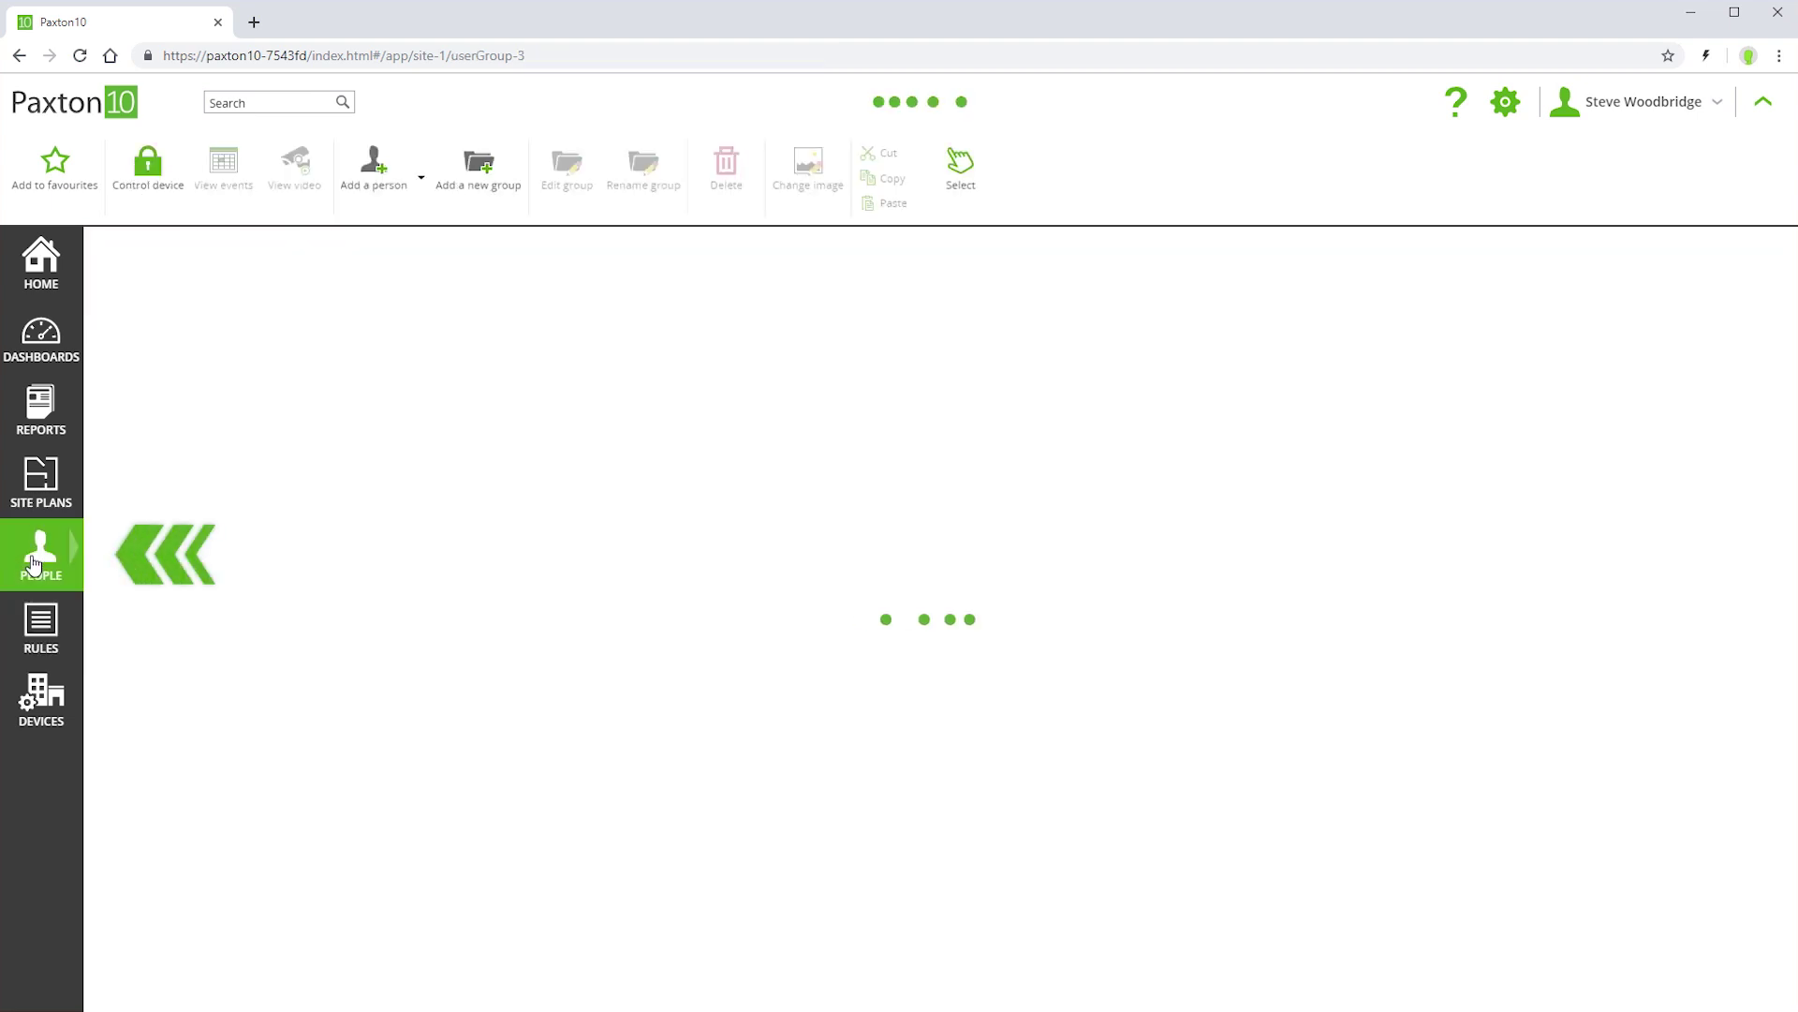
double_click(277, 328)
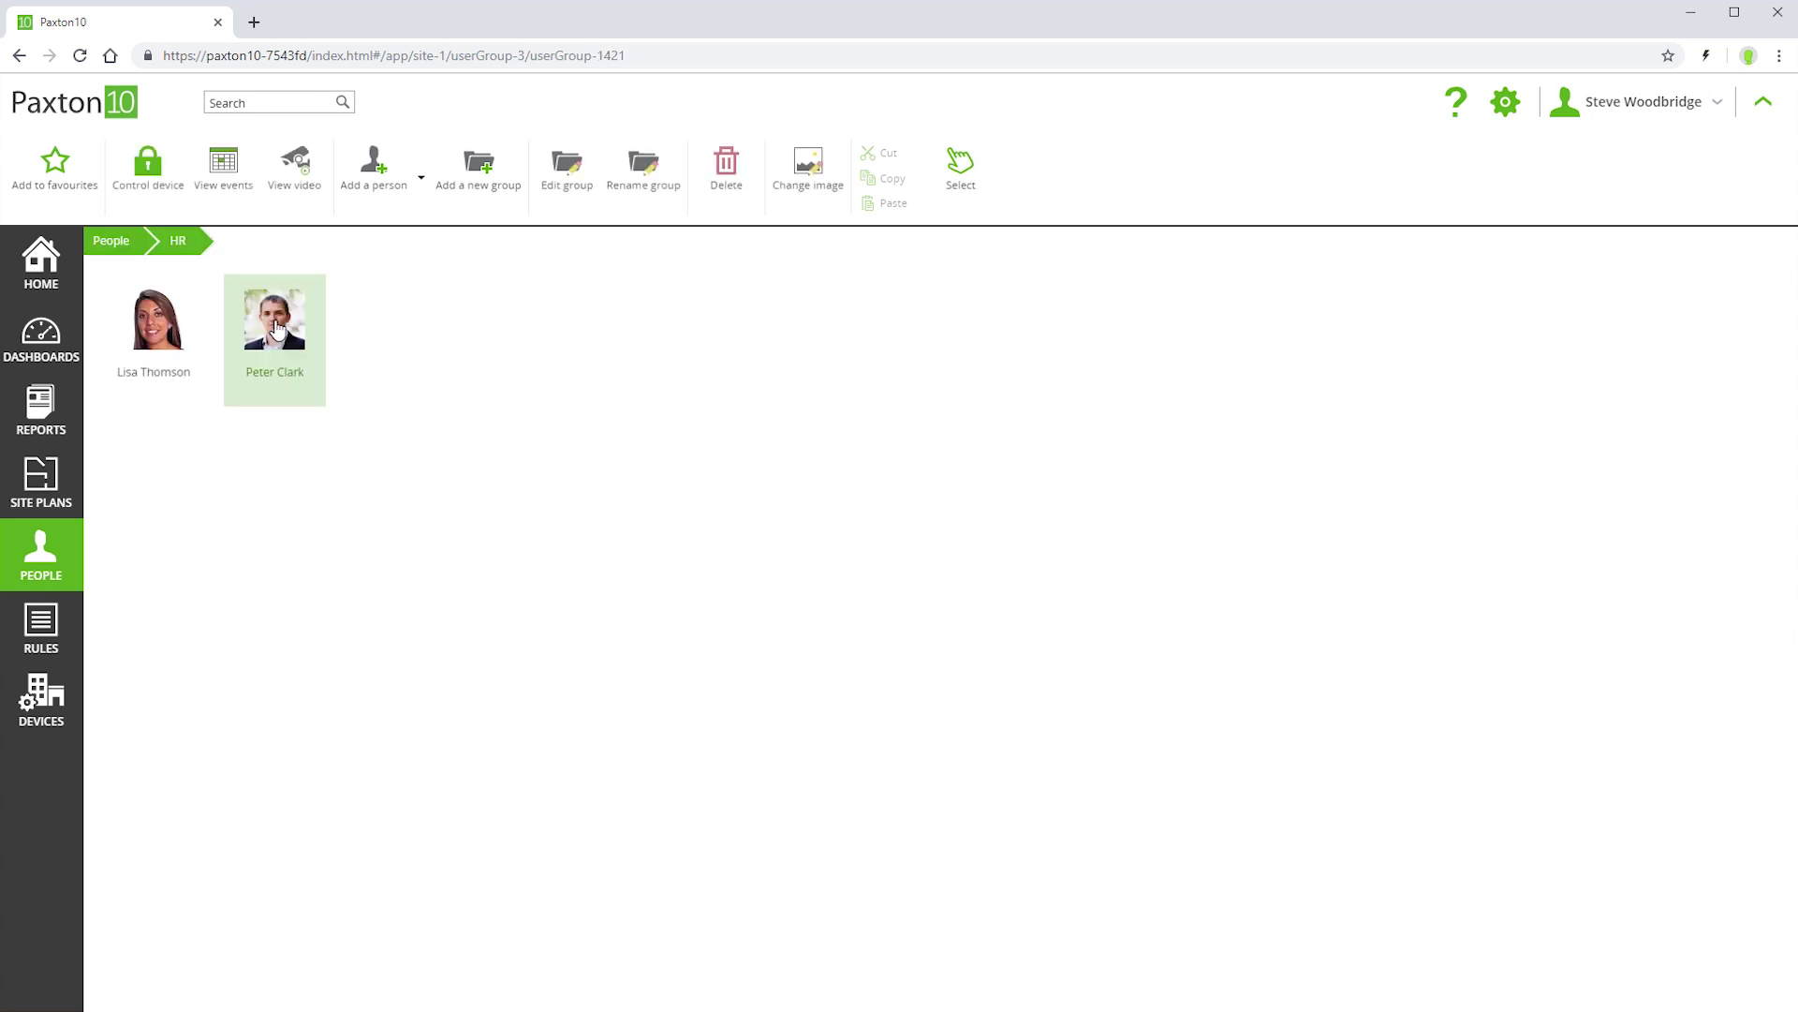
double_click(158, 353)
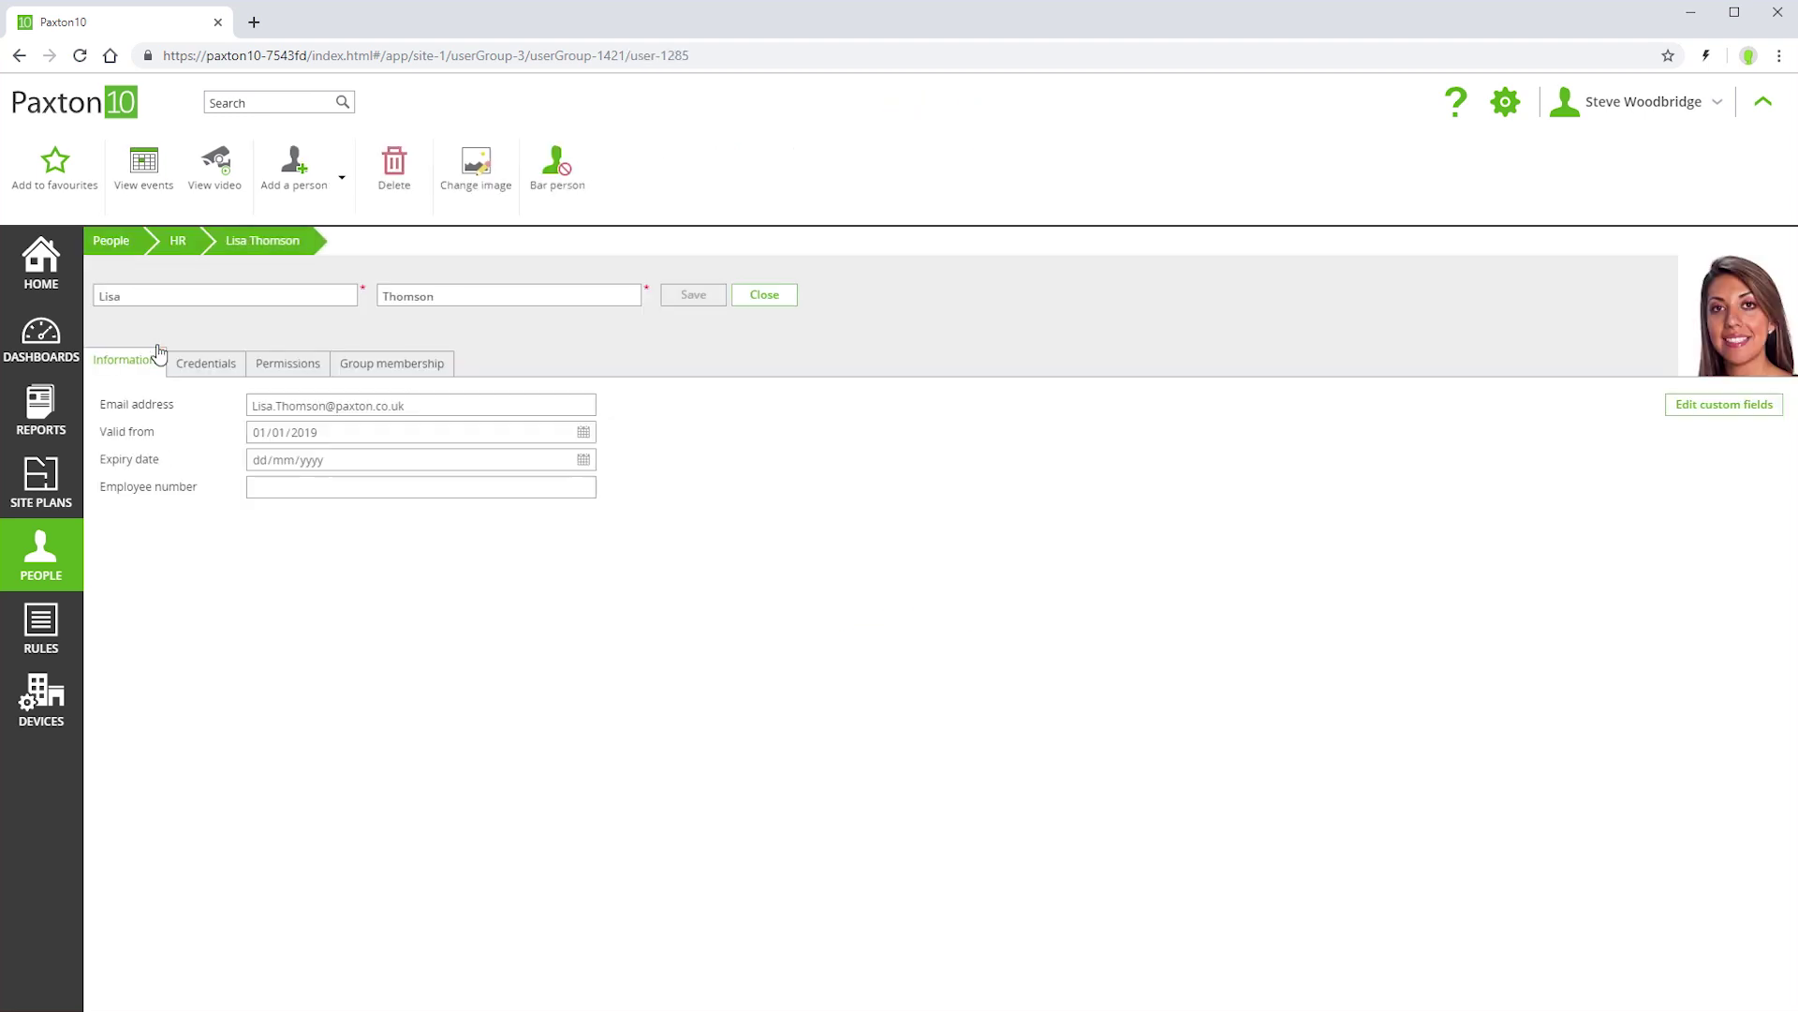
left_click(284, 371)
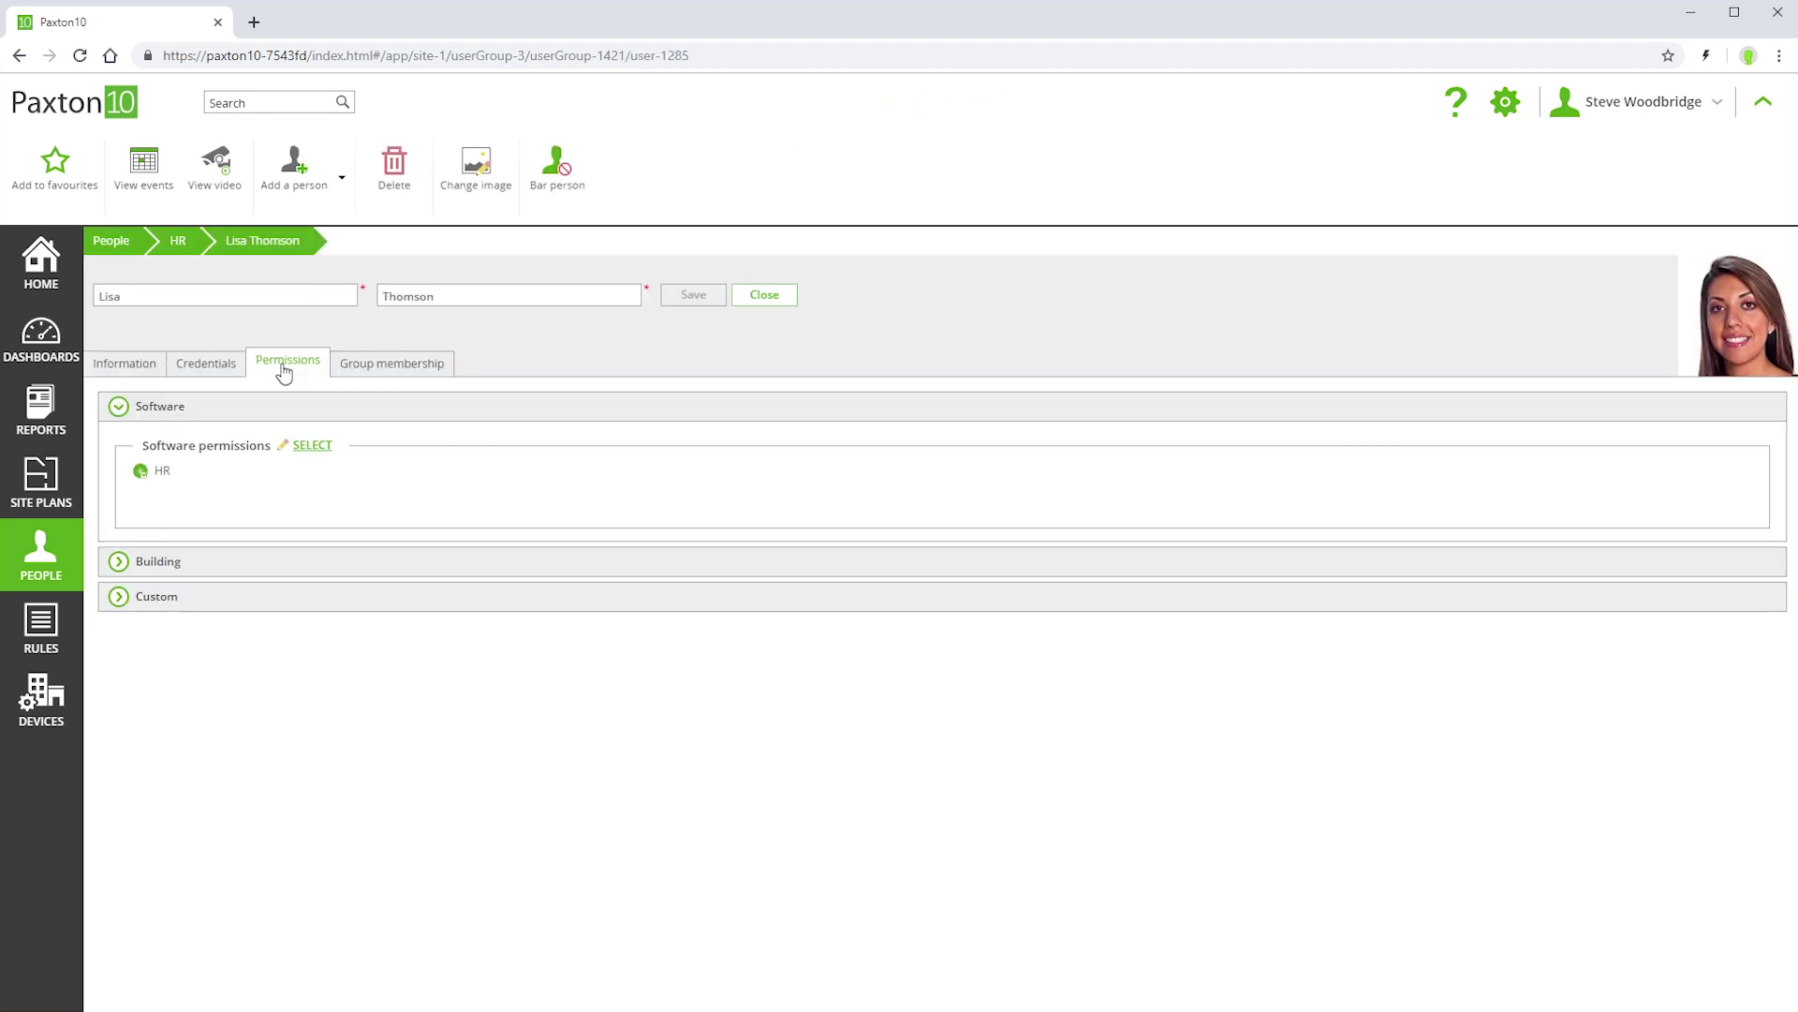
left_click(313, 446)
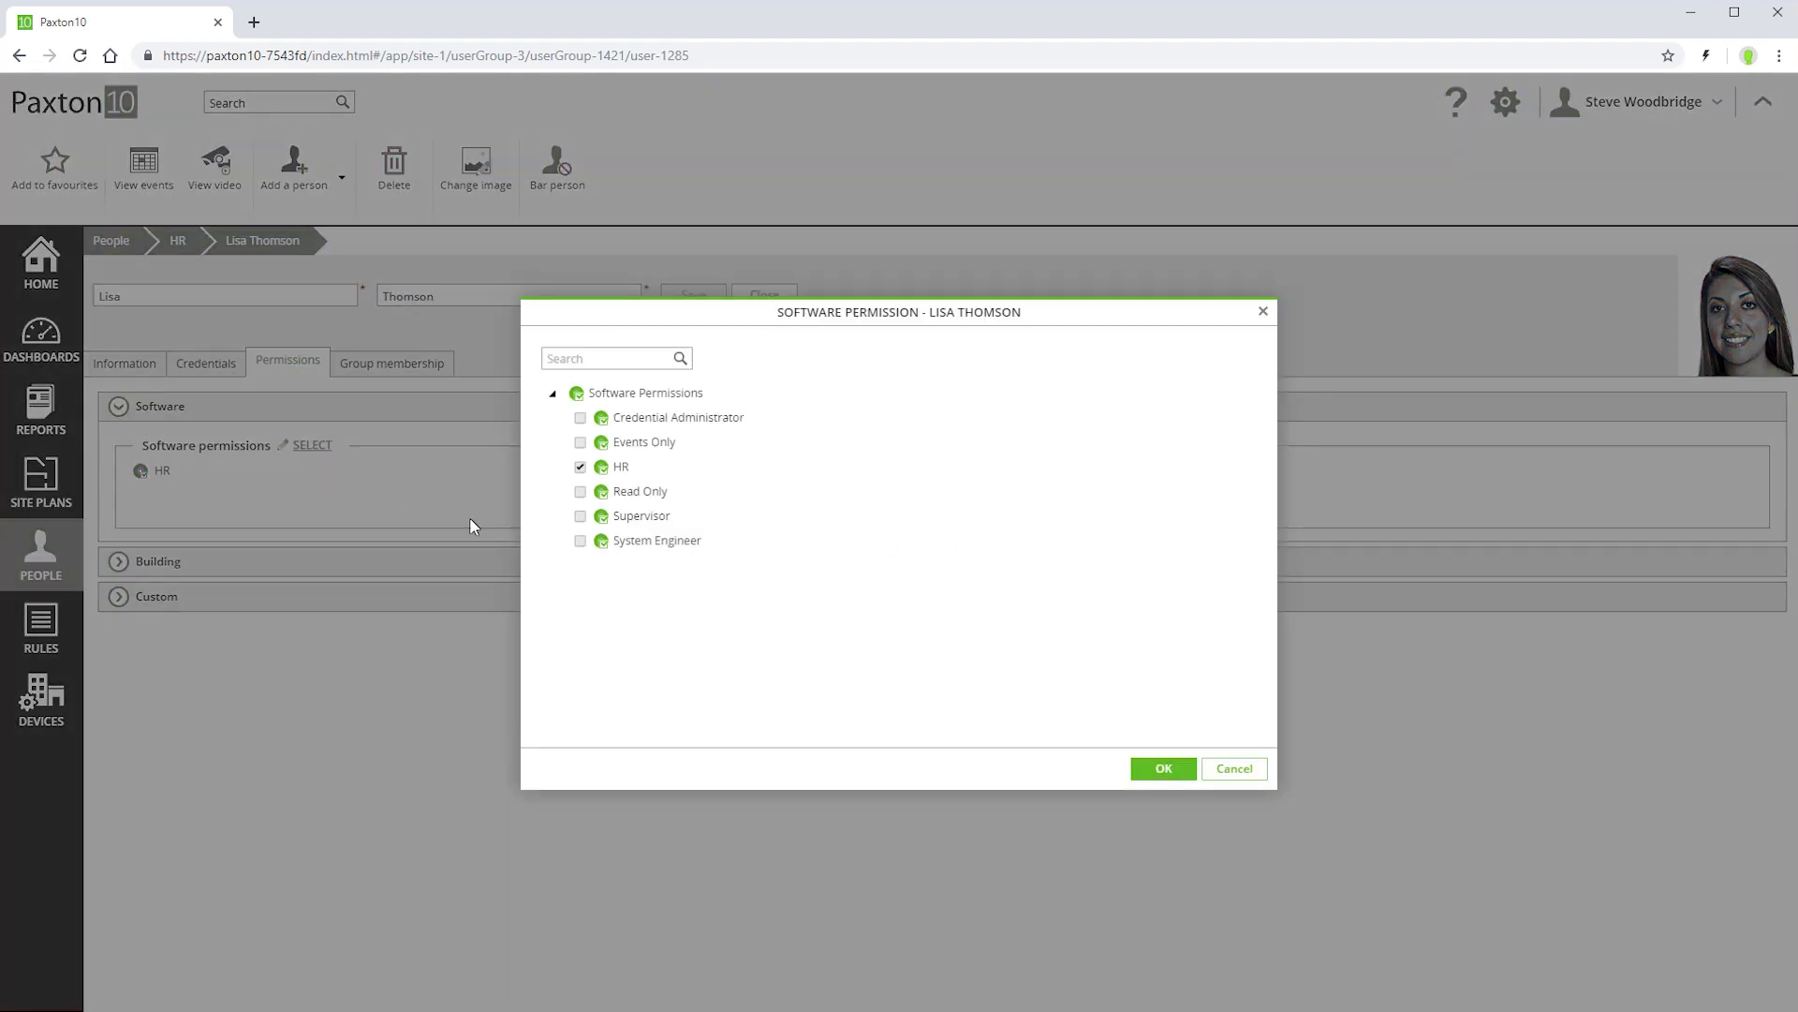
left_click(581, 516)
left_click(1159, 770)
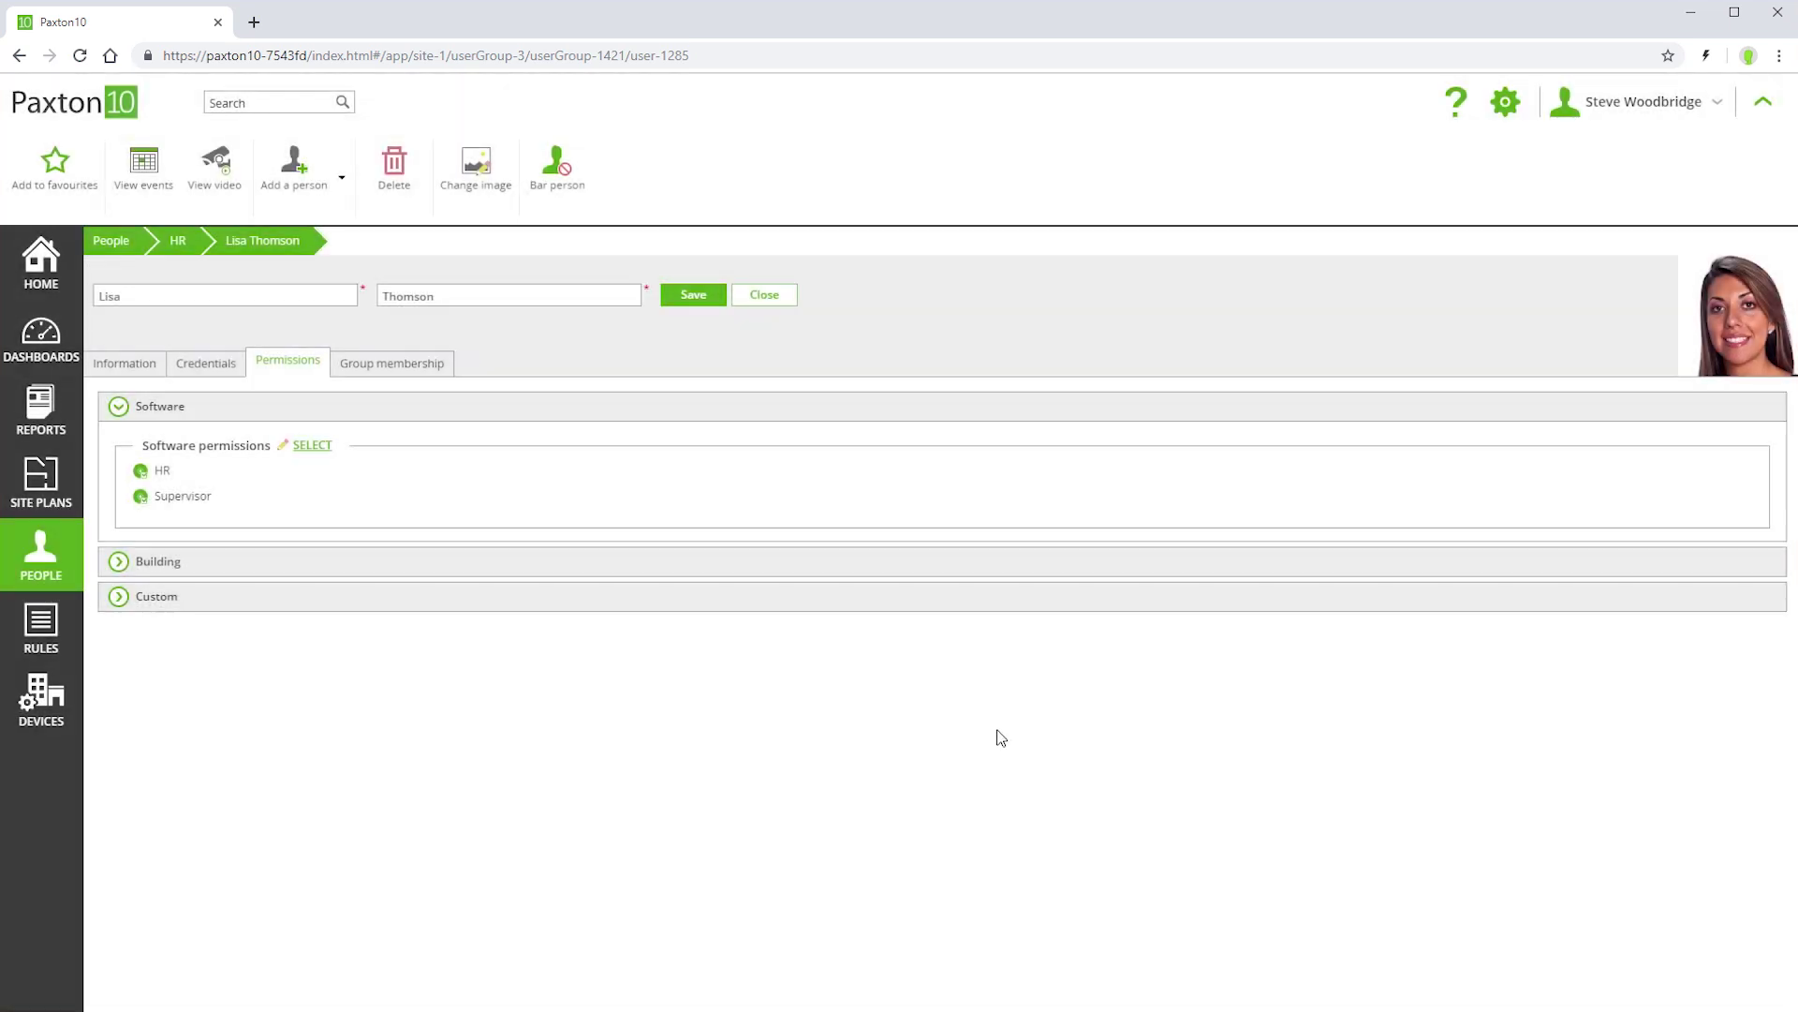
left_click(676, 310)
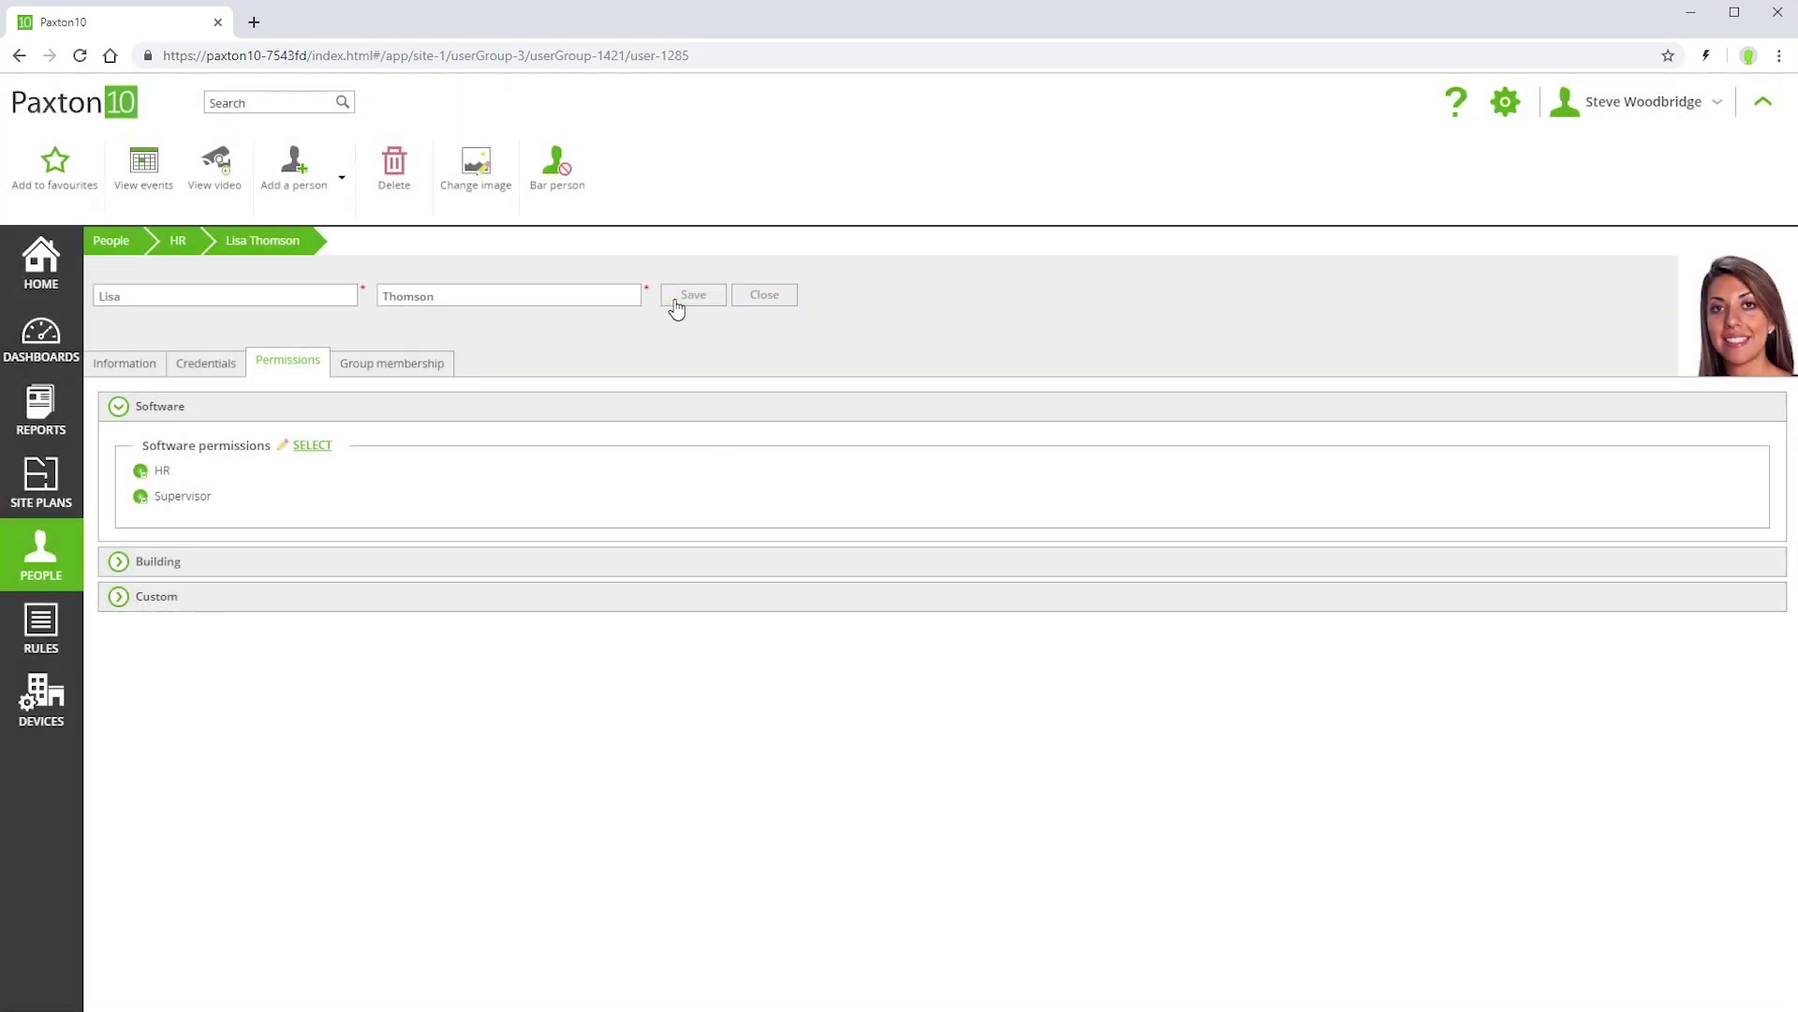